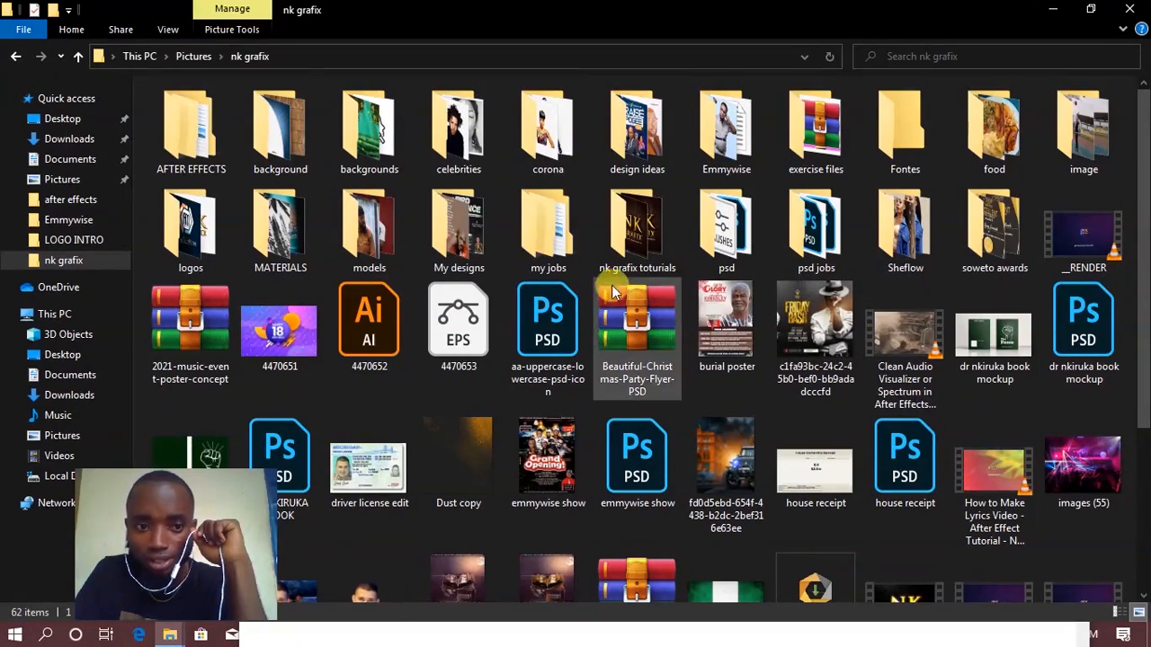
Step: Open 71ca7b869d1d86867acbe82041b7e4e52.jpg from the models folder in Adobe Photoshop CC 2019 and close its photo preview
double_click(361, 239)
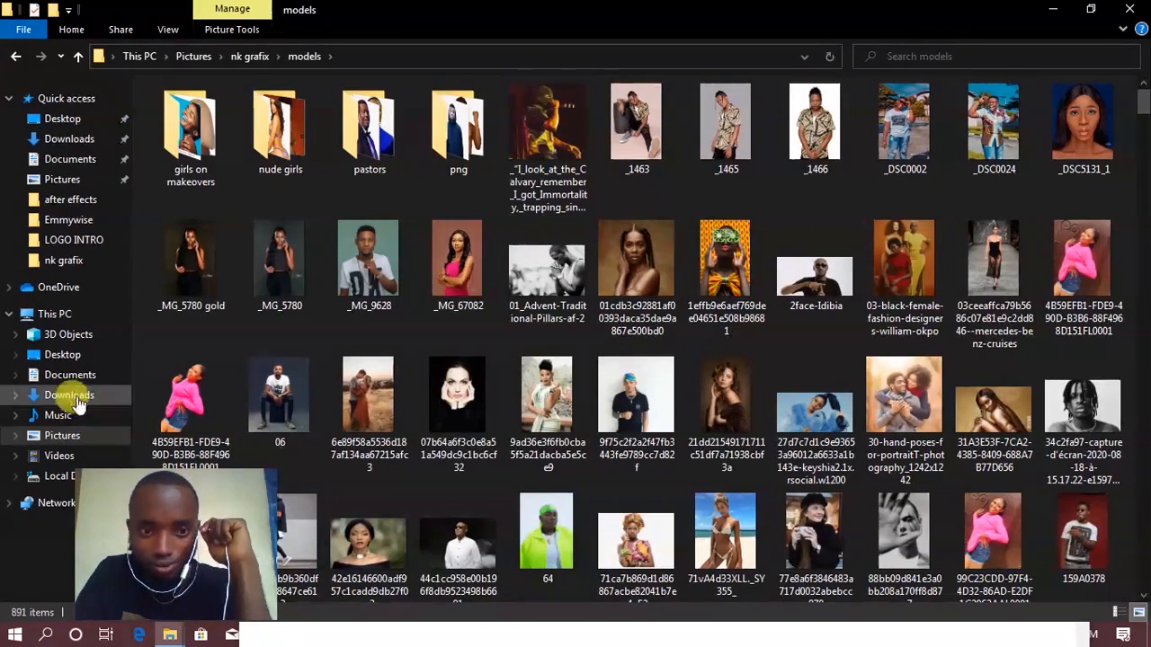
scroll(558, 387, "down", 2)
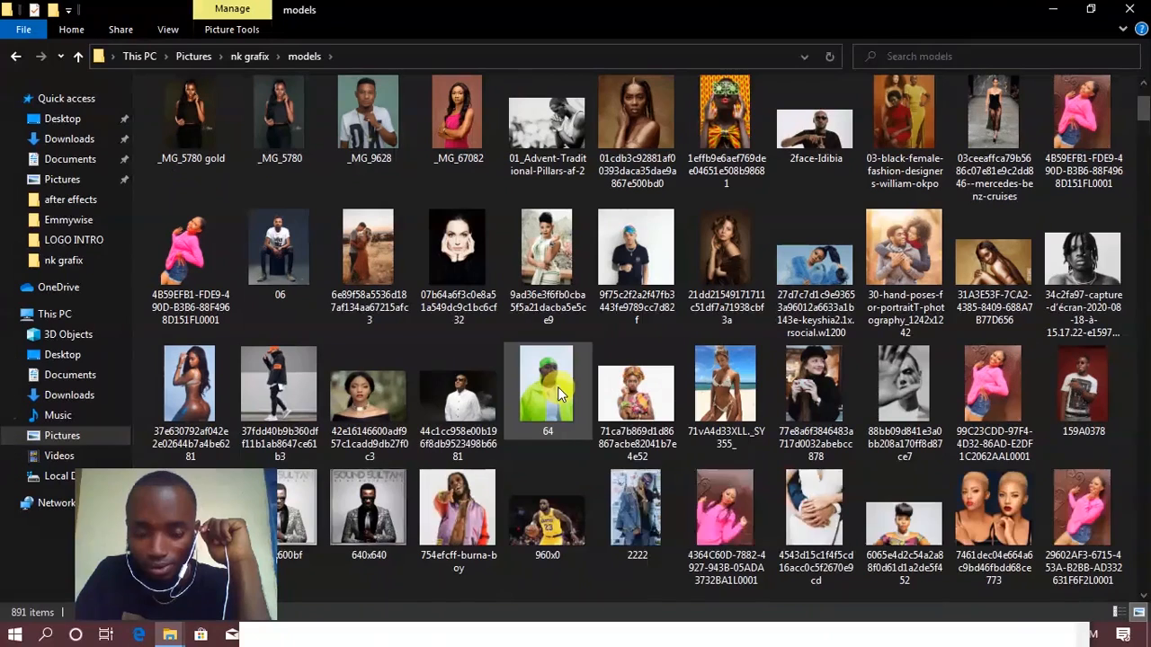
double_click(641, 394)
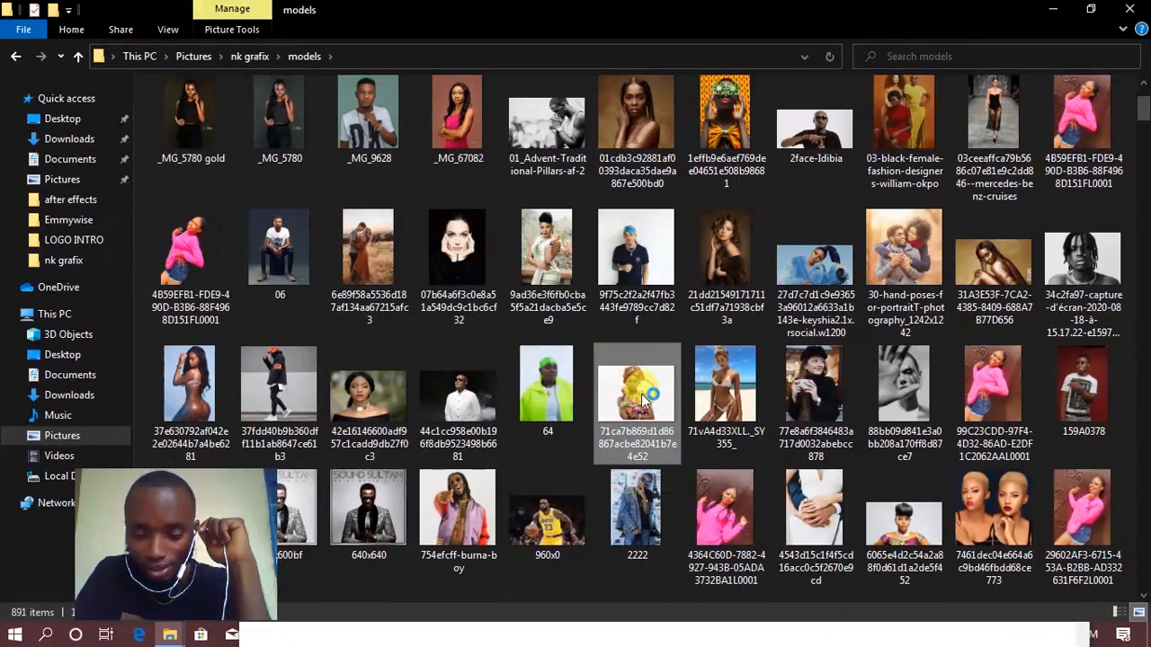
right_click(641, 394)
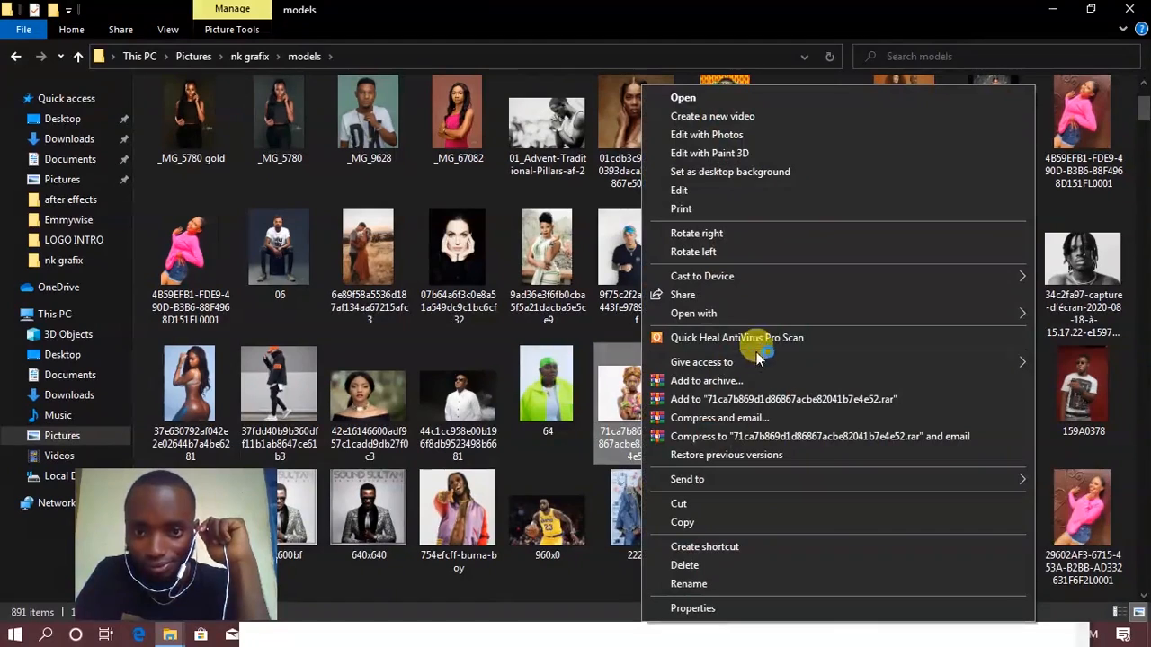
mouse_move(760, 322)
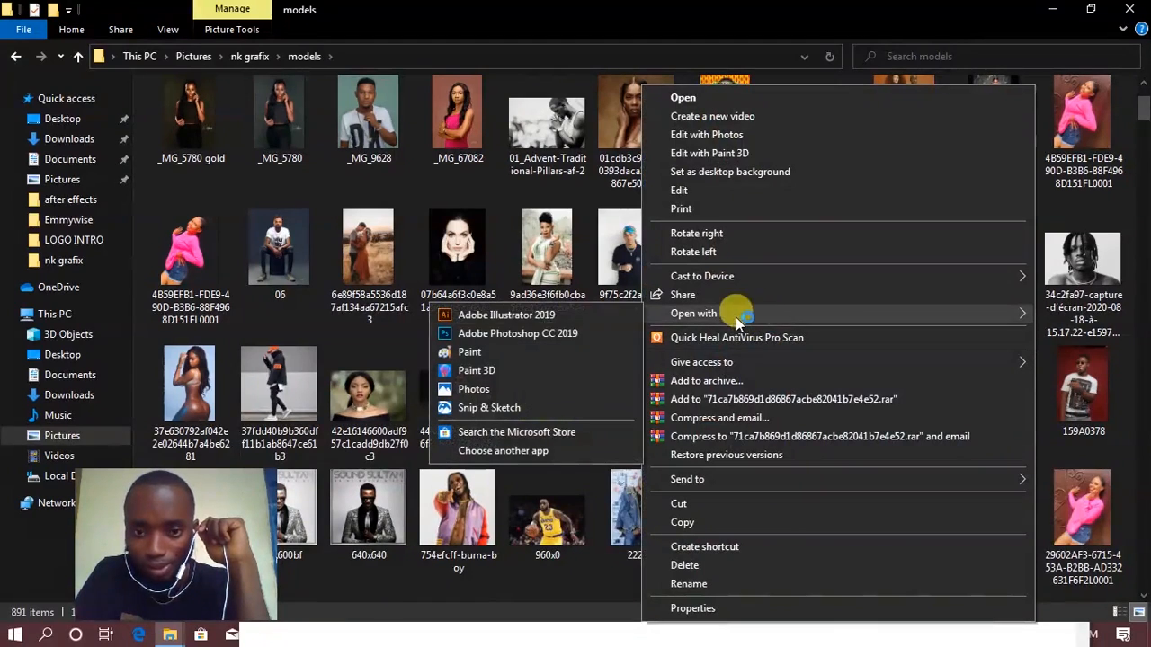
left_click(554, 331)
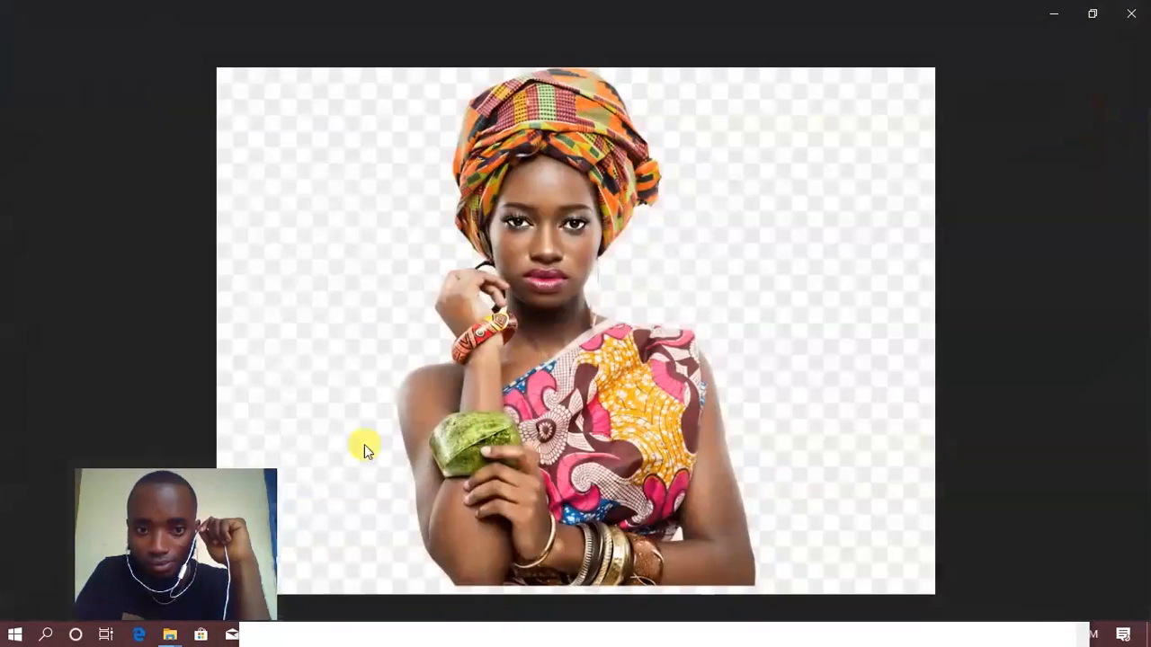
left_click_drag(170, 488, 90, 482)
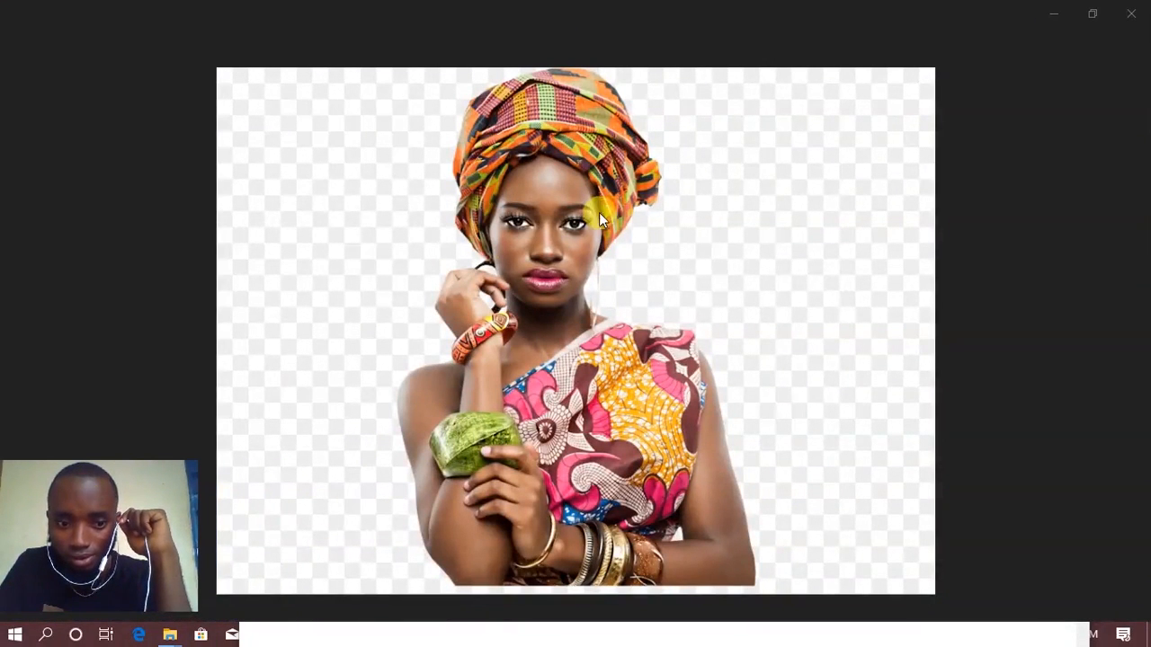
left_click(1128, 9)
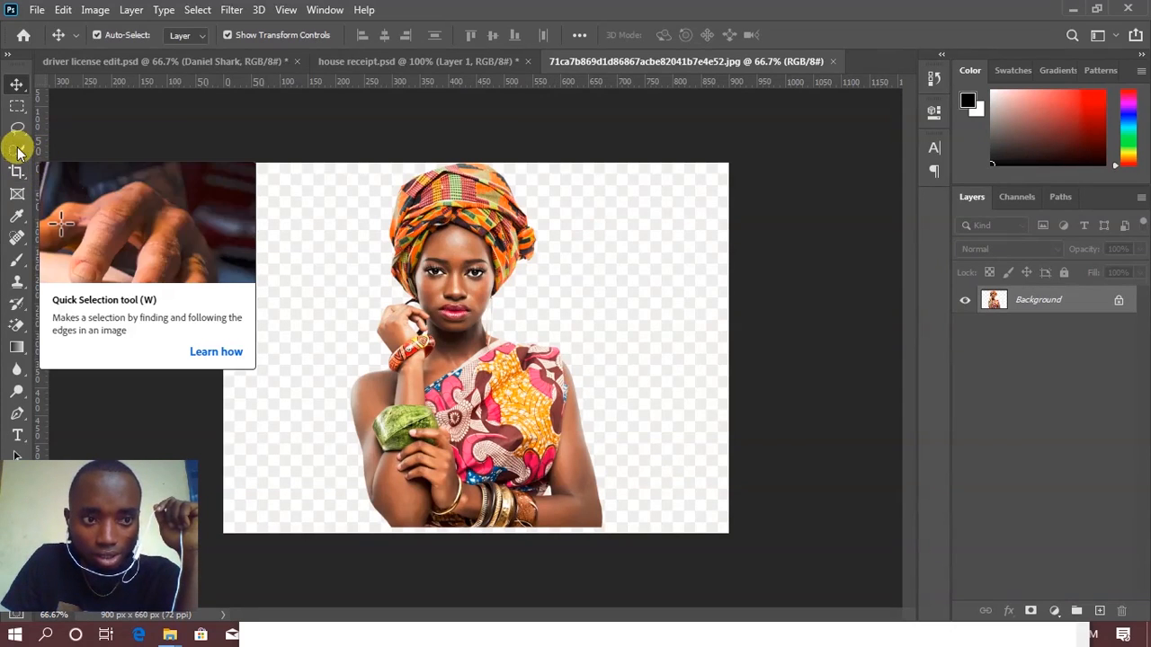
Step: Select the woman by drawing a rectangular Object Selection around her whole figure
left_click_drag(18, 170, 99, 203)
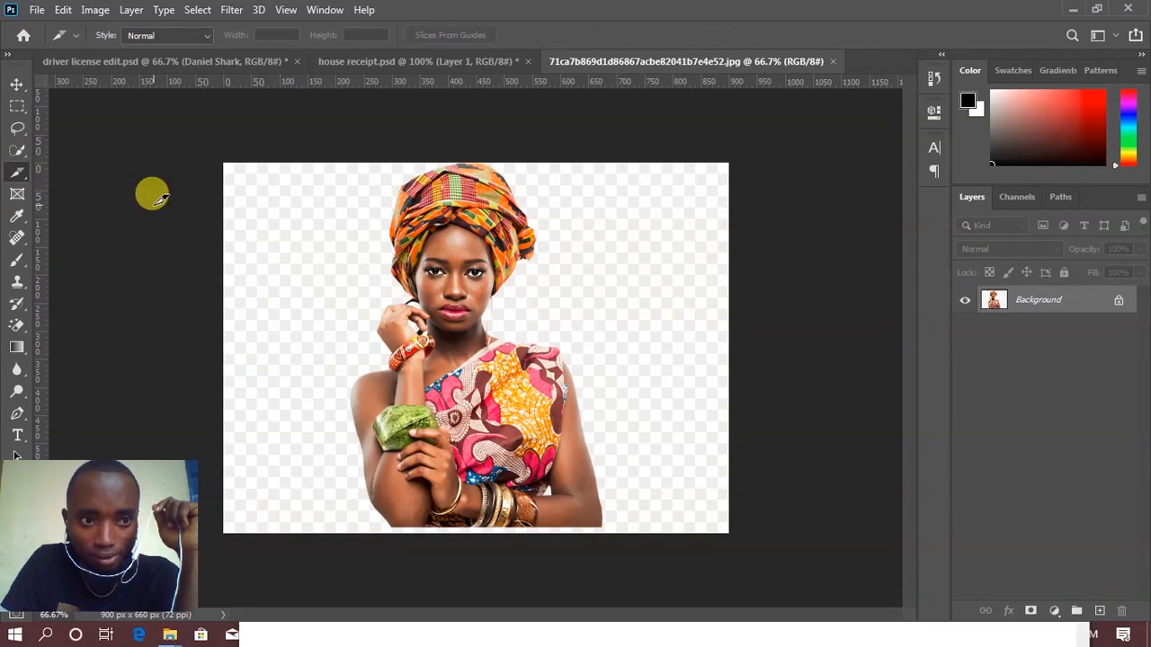
left_click(17, 151)
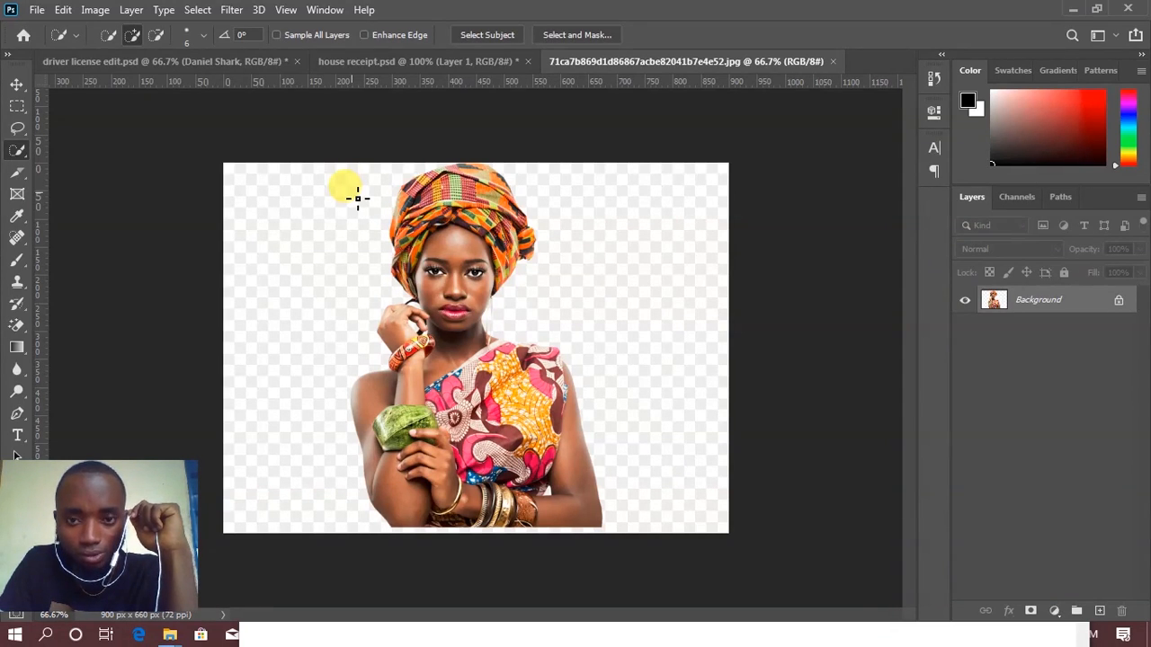
right_click(18, 153)
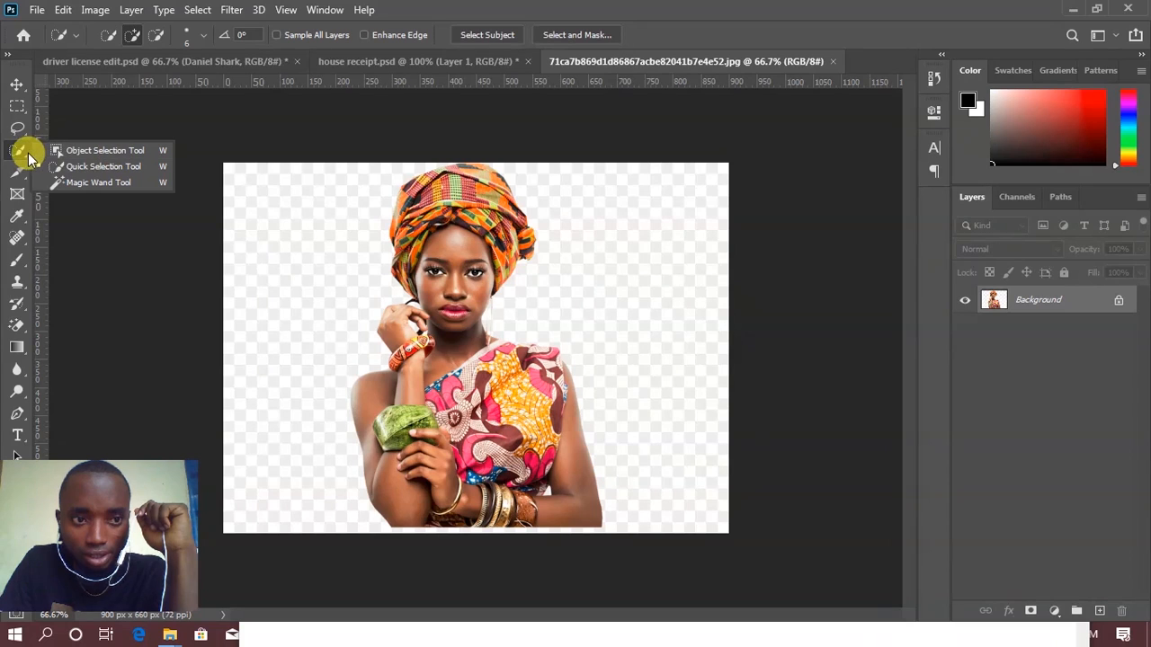
left_click(104, 153)
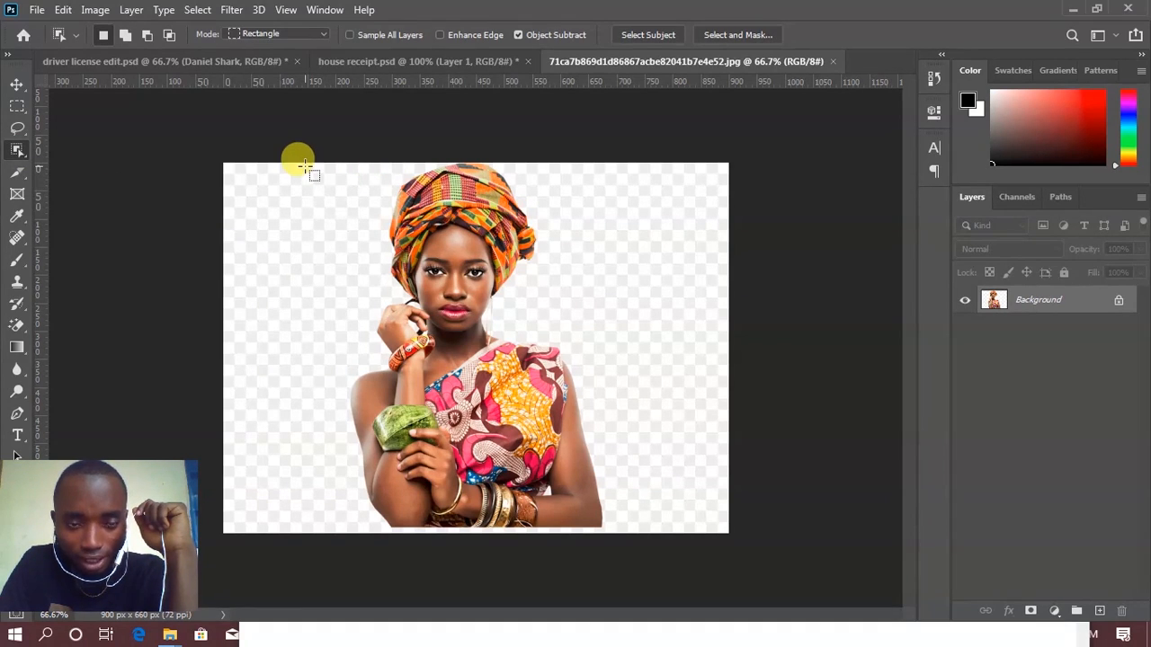
left_click_drag(303, 166, 634, 550)
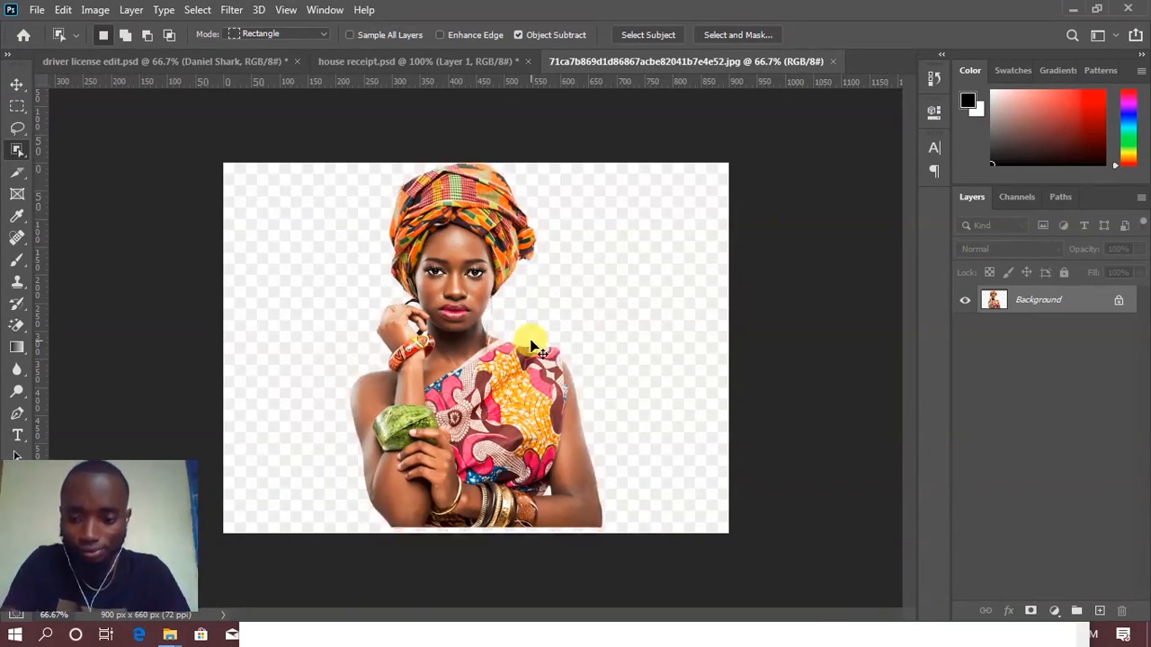
Step: Switch to the Quick Selection tool for refining the selection edge around the neck and shoulder
scroll(530, 340, "up", 3)
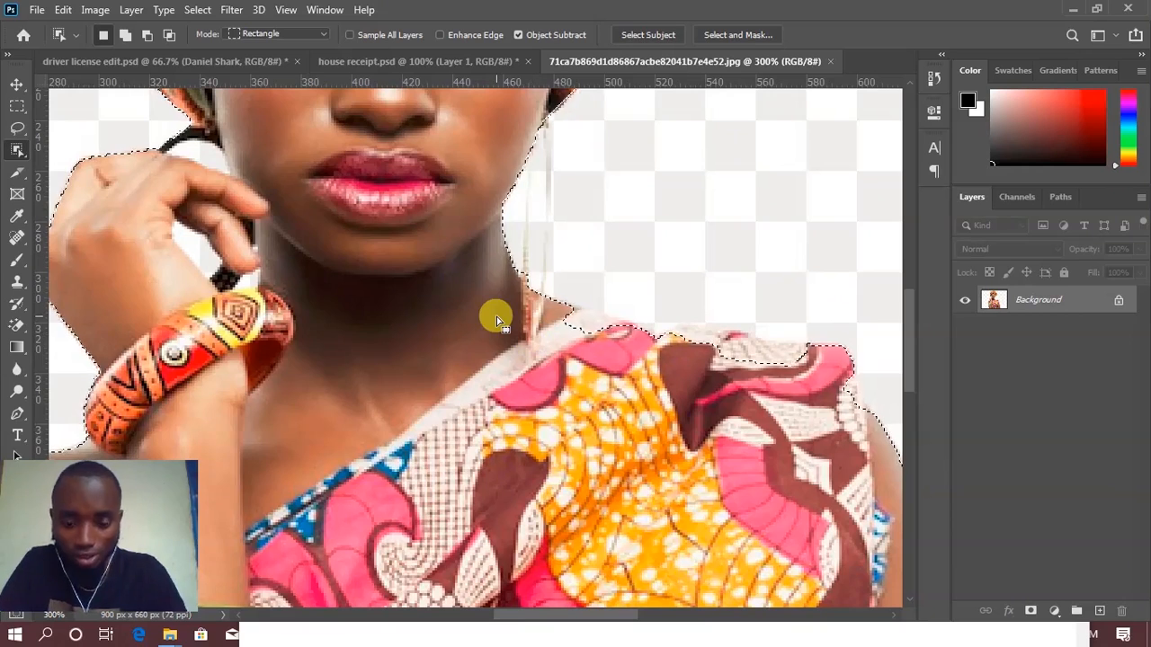
right_click(17, 150)
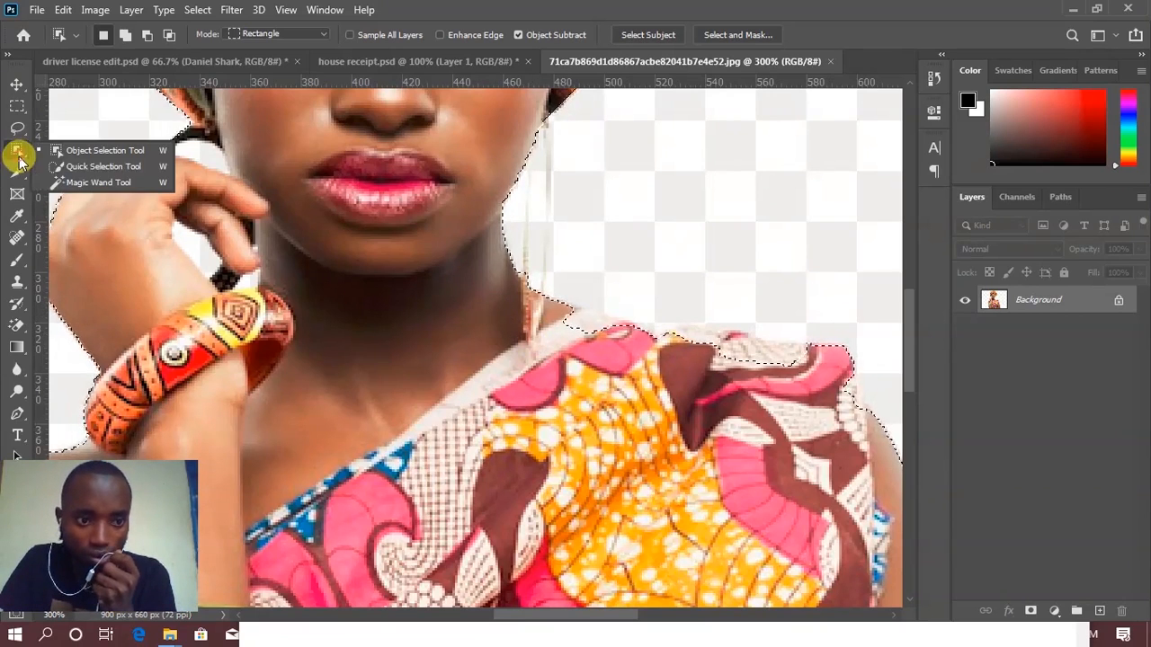
left_click(18, 153)
right_click(18, 151)
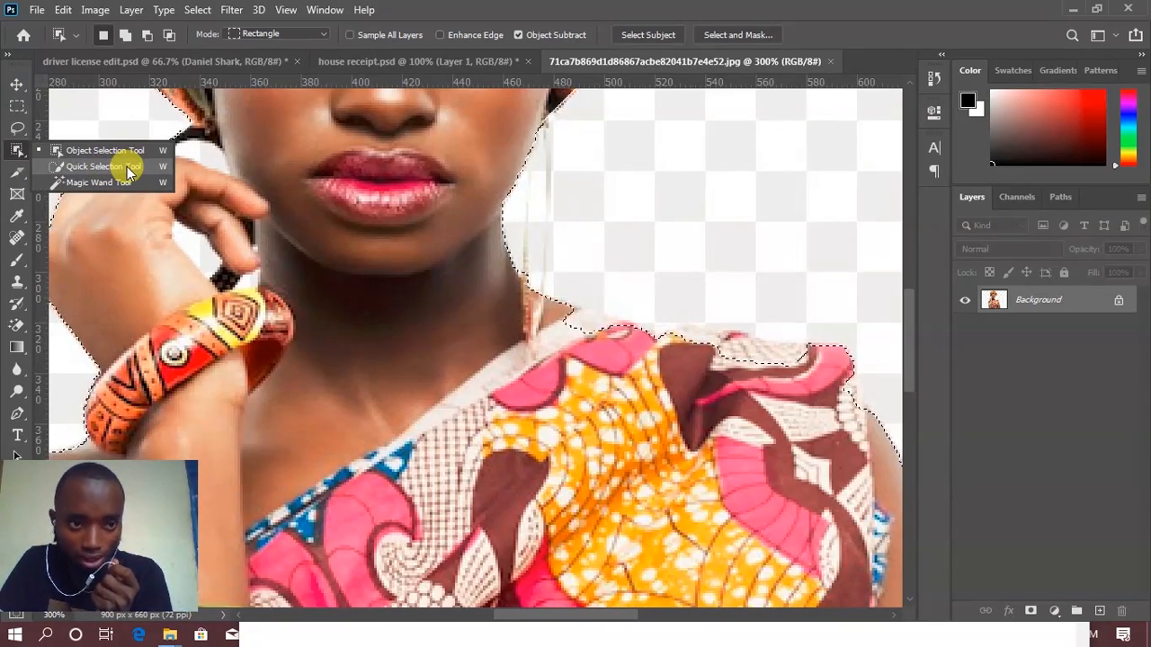
left_click(128, 170)
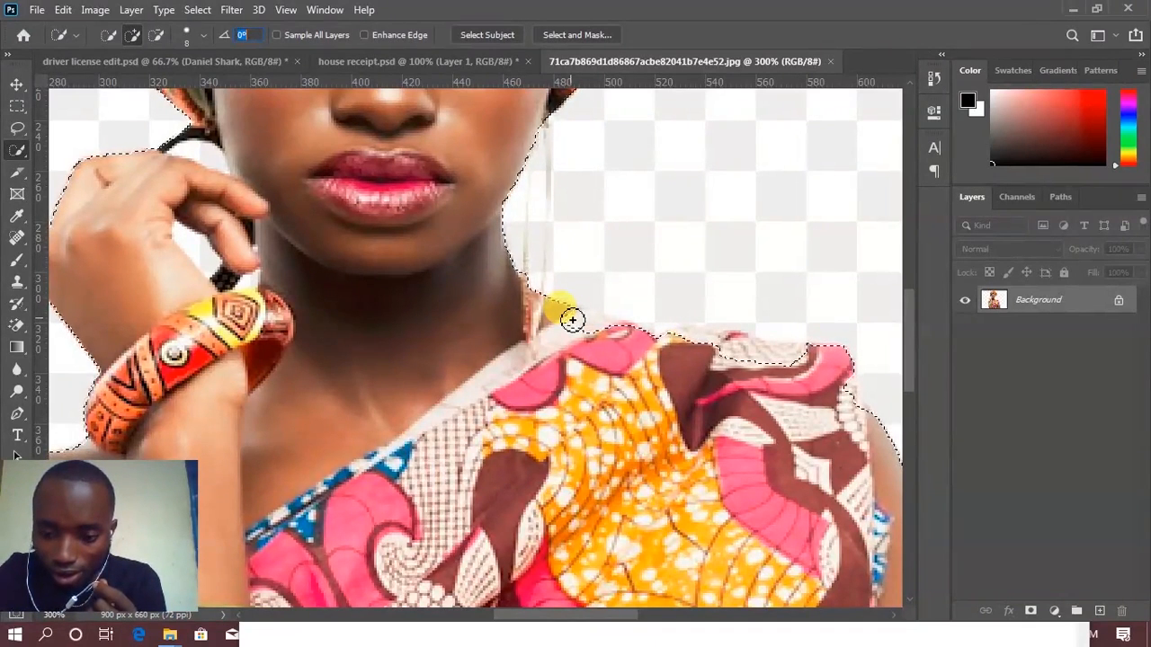
type("]]]]]")
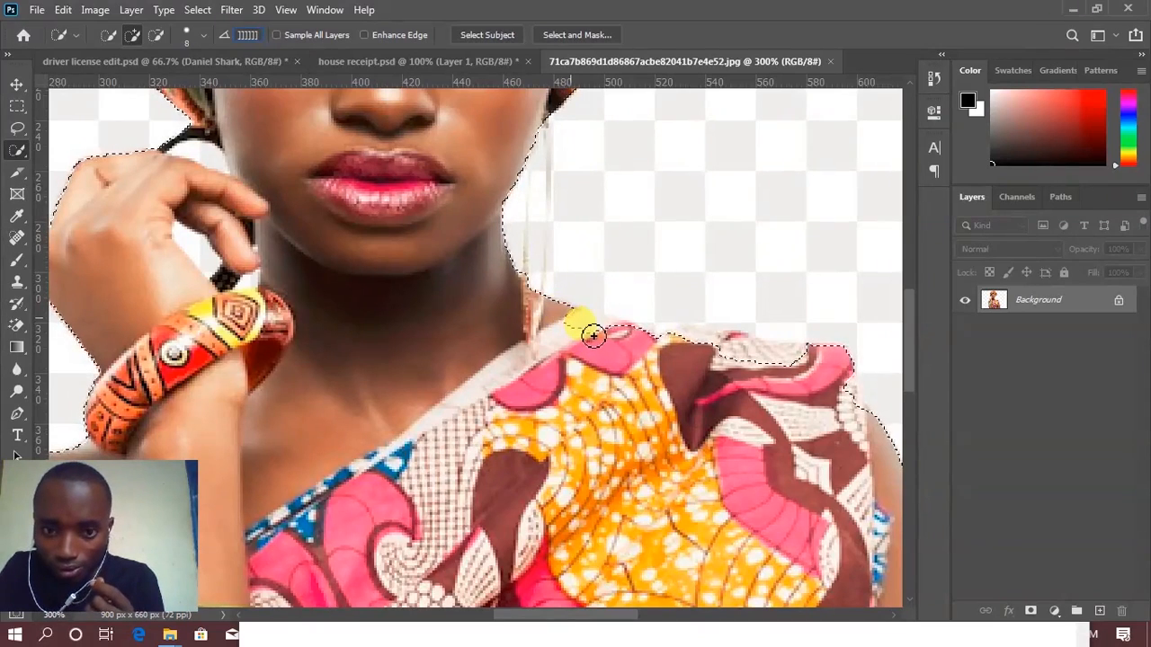
key("Return")
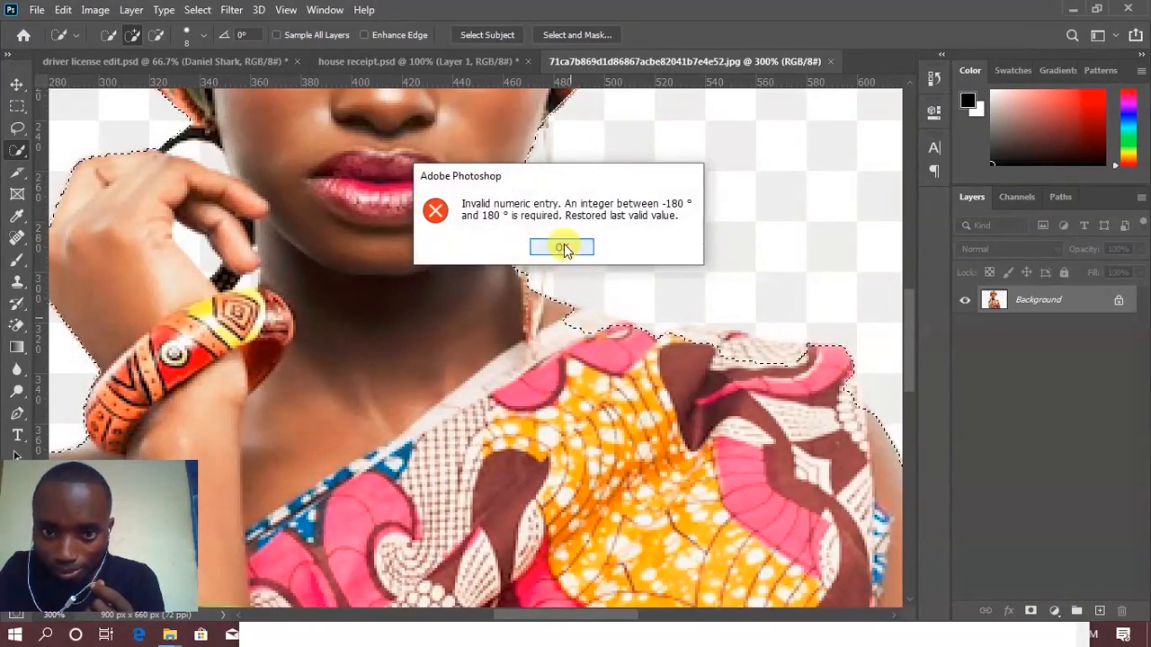
left_click(561, 247)
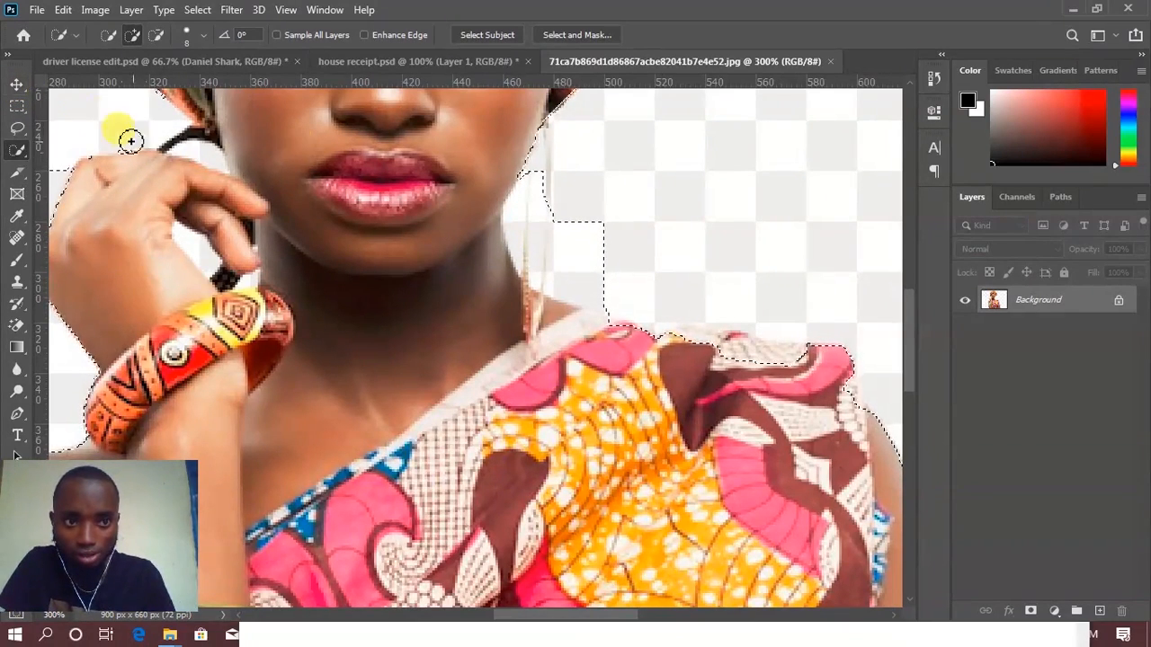
left_click(18, 83)
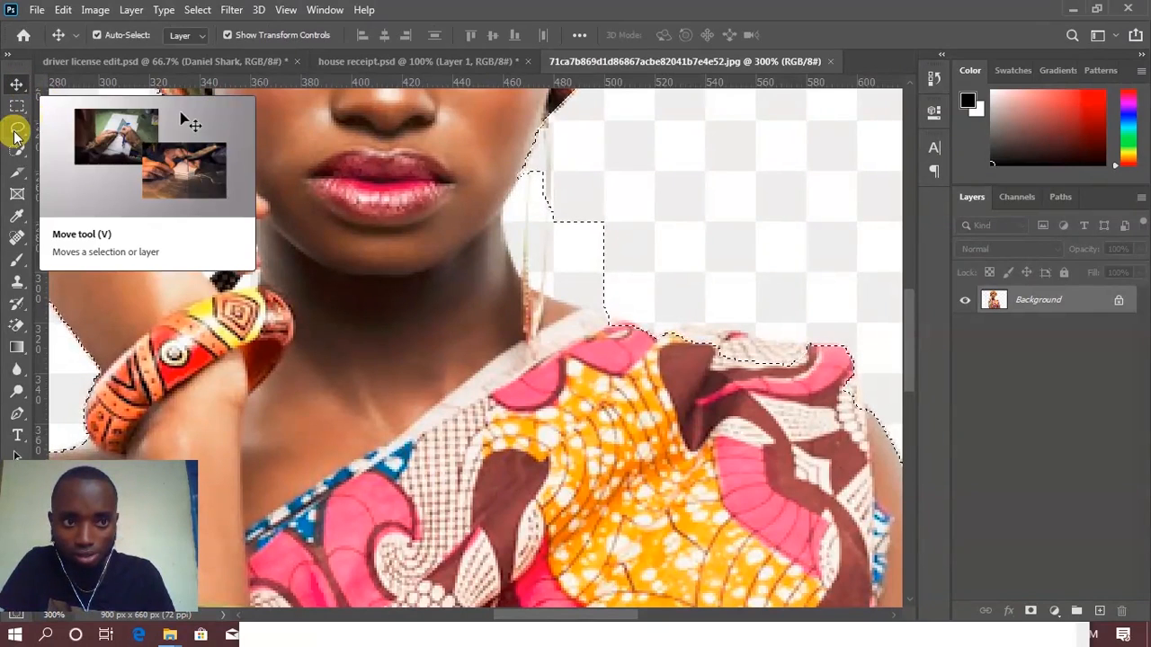
left_click(17, 128)
left_click(24, 153)
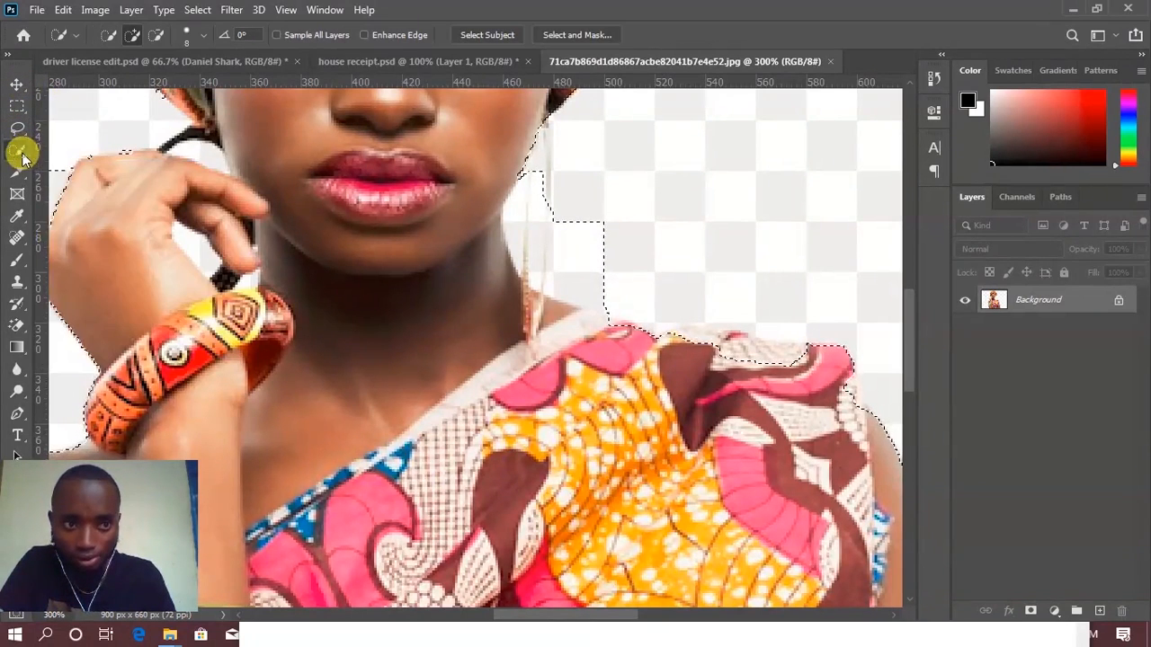
key("ctrl+z")
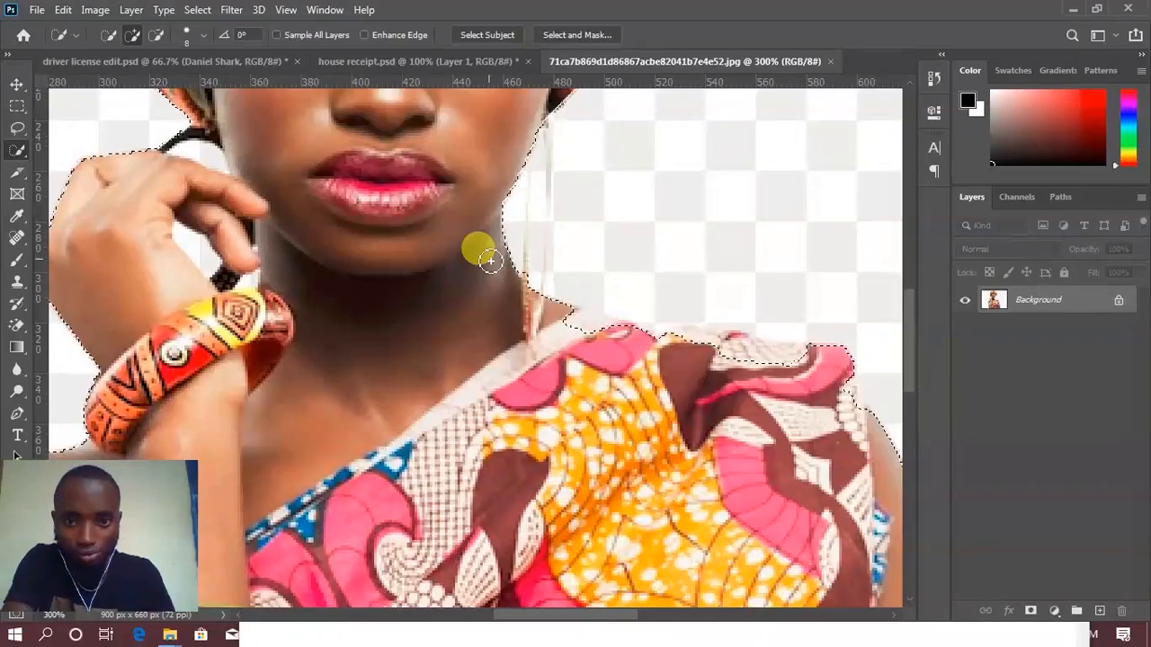
Step: Reduce the brush size to 4 and add the missed fabric along the woman's shoulder to the selection
key("bracketleft")
key("bracketleft")
key("bracketleft")
key("bracketleft")
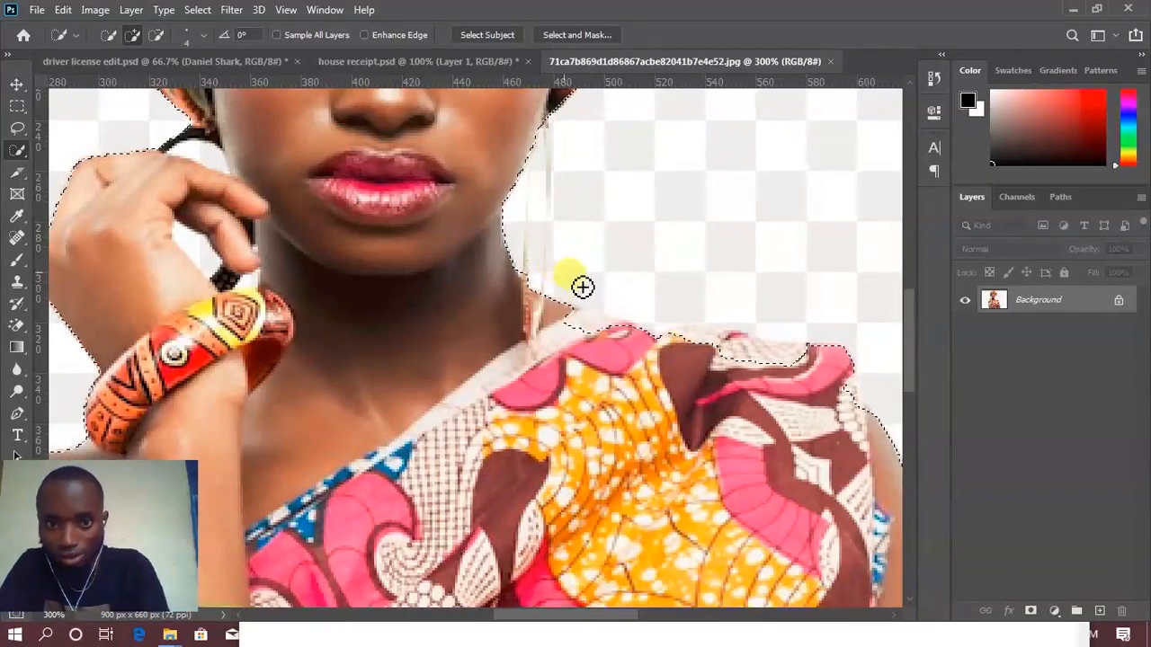
mouse_move(582, 325)
left_mouse_down()
mouse_move(742, 369)
mouse_move(714, 347)
mouse_move(635, 336)
mouse_move(755, 350)
mouse_move(884, 419)
mouse_move(858, 399)
mouse_move(866, 407)
left_mouse_up()
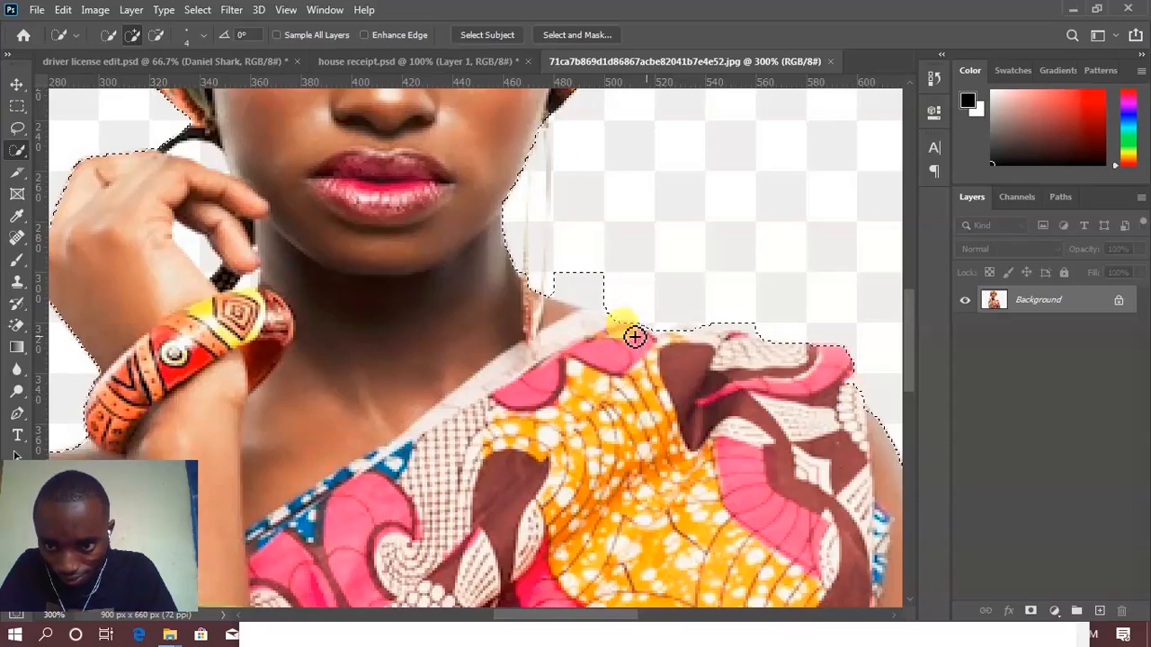
Step: Subtract the excess background beside the neck and above the headwrap from the selection
scroll(634, 334, "up", 3)
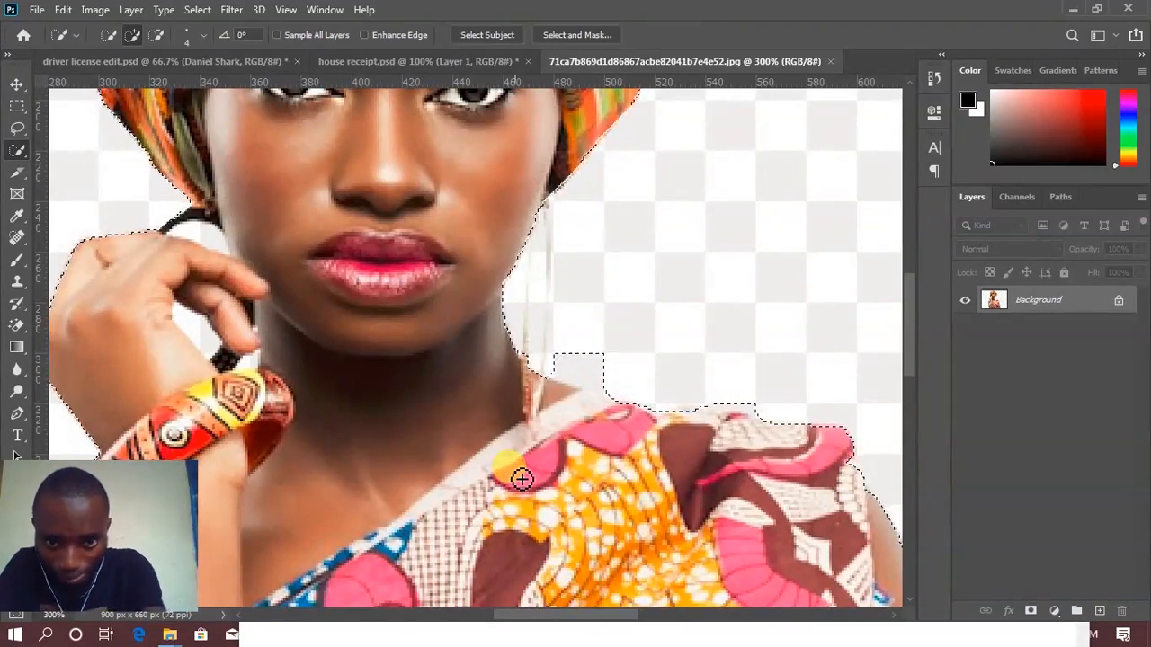
left_click(157, 36)
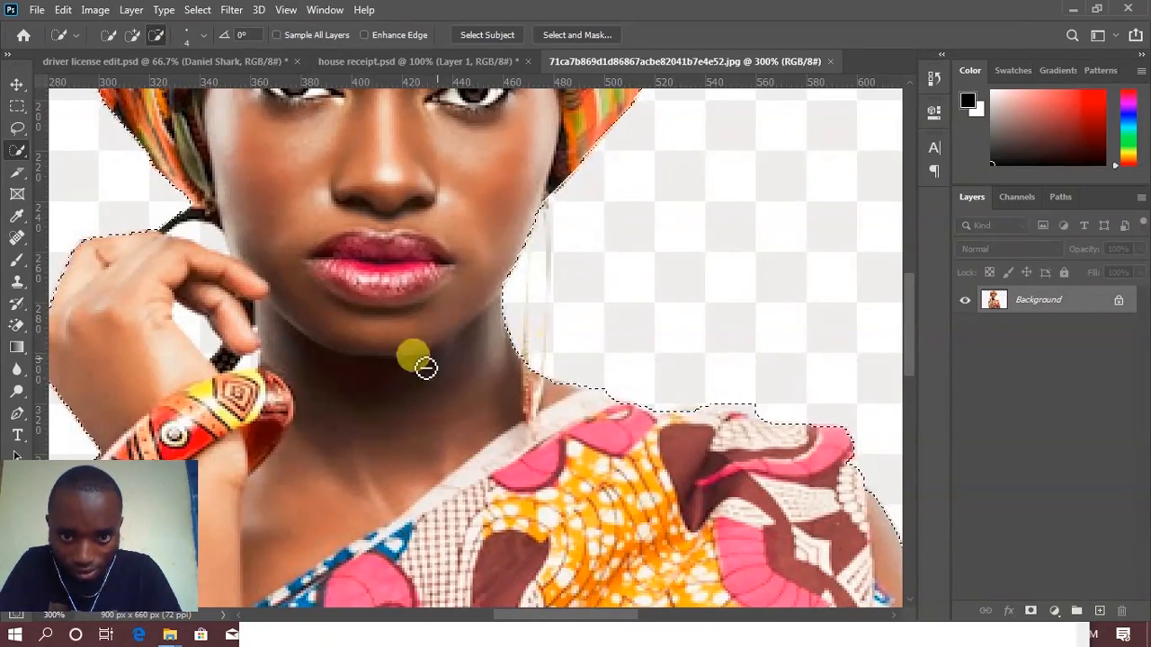
left_click_drag(184, 369, 596, 348)
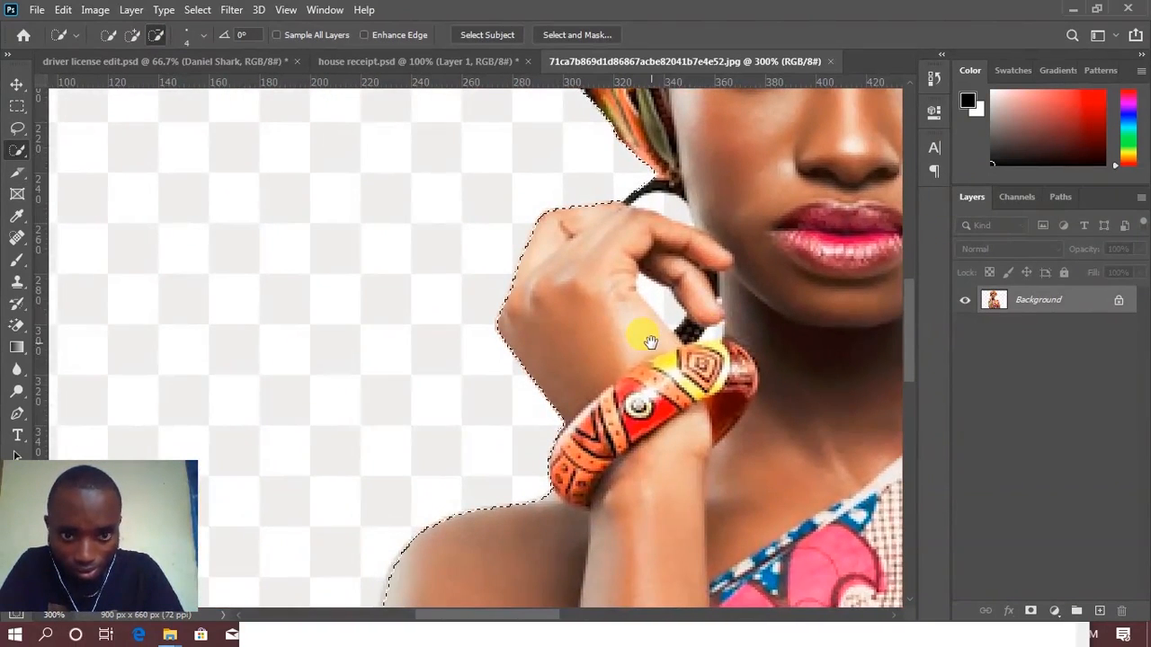
left_click_drag(663, 270, 609, 416)
left_click_drag(613, 215, 479, 480)
left_click_drag(473, 231, 410, 430)
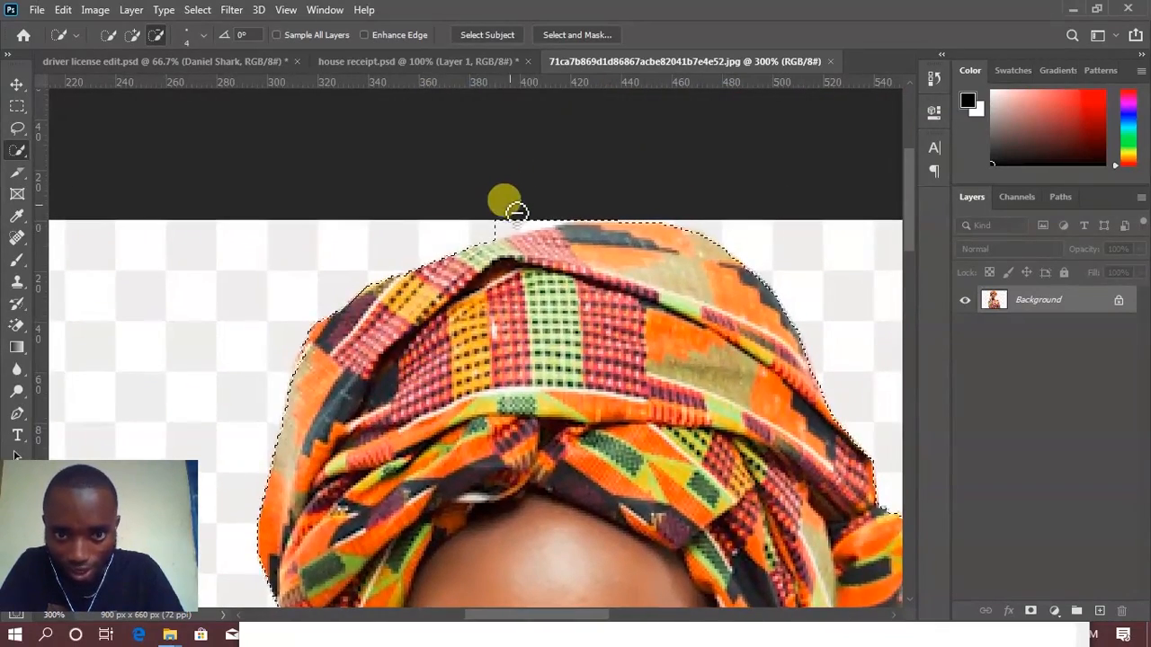
left_click_drag(500, 230, 541, 218)
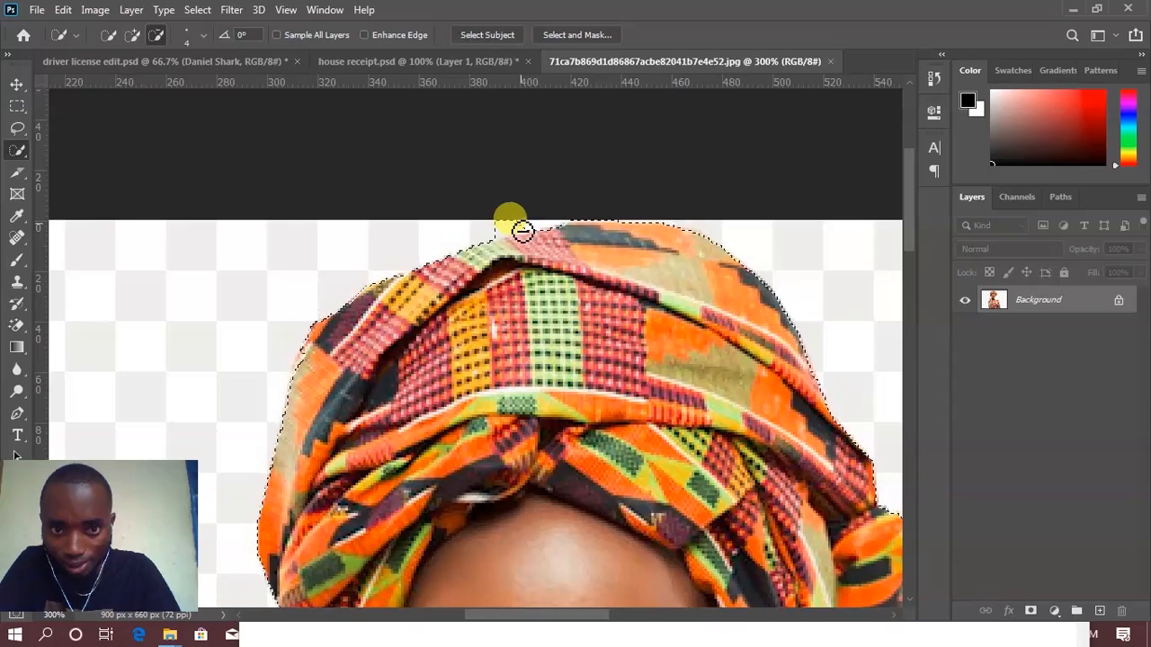
Step: Add the missed fabric along the headwrap's upper edge back to the selection
left_click(132, 35)
left_click(483, 262)
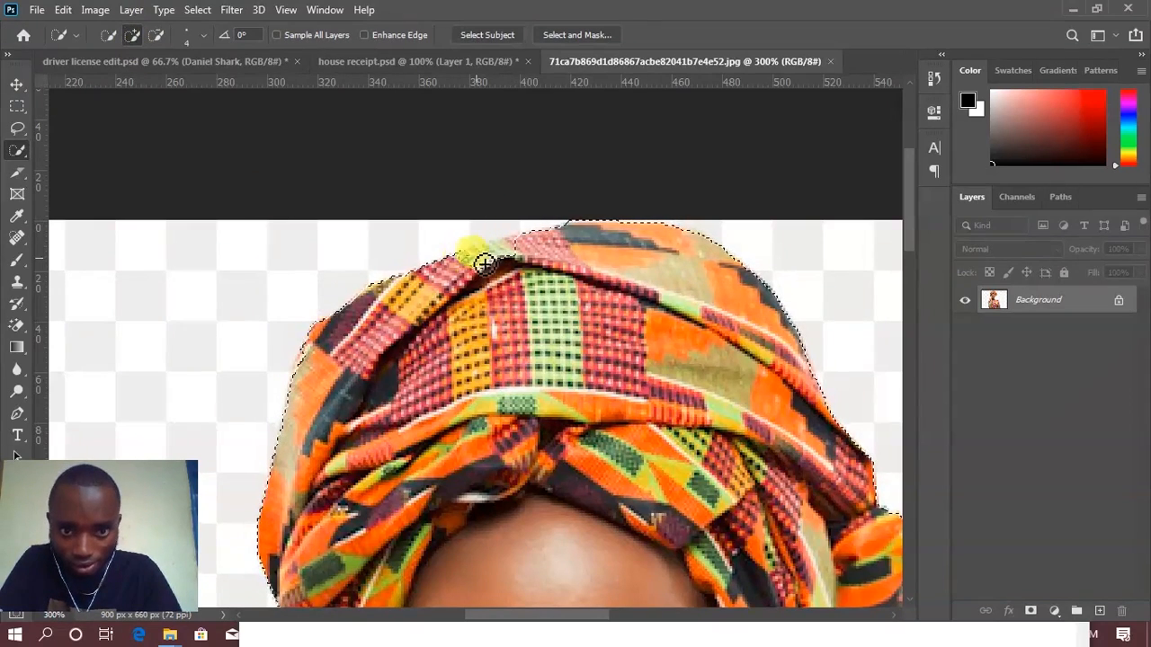
left_click(628, 329)
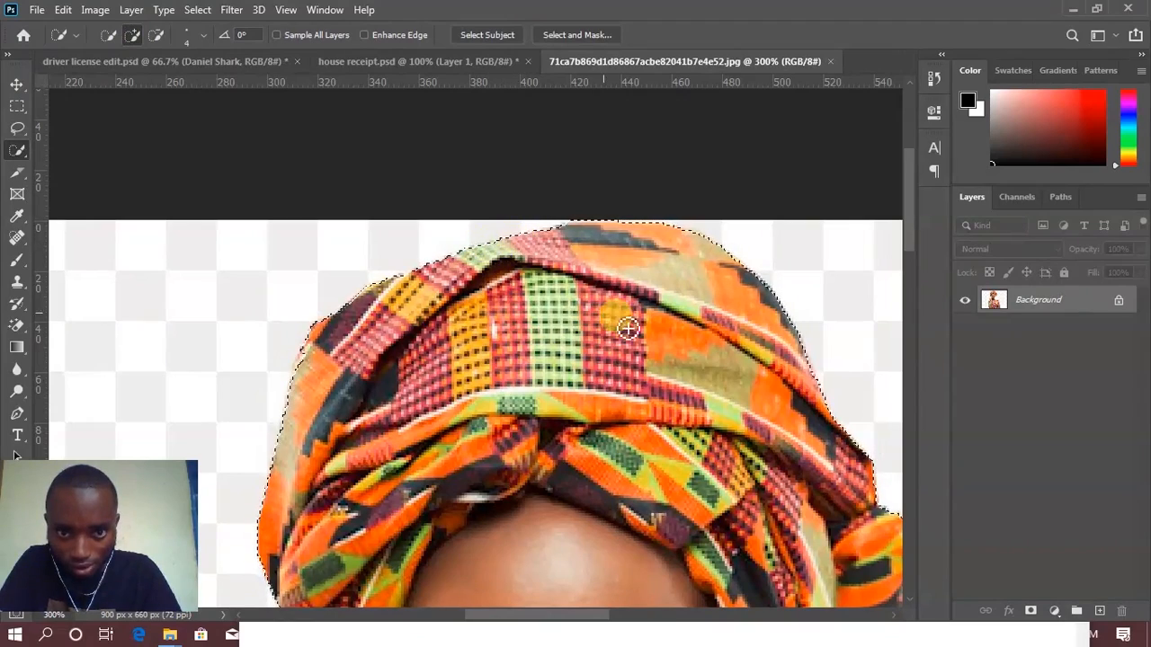
scroll(629, 332, "down", 5)
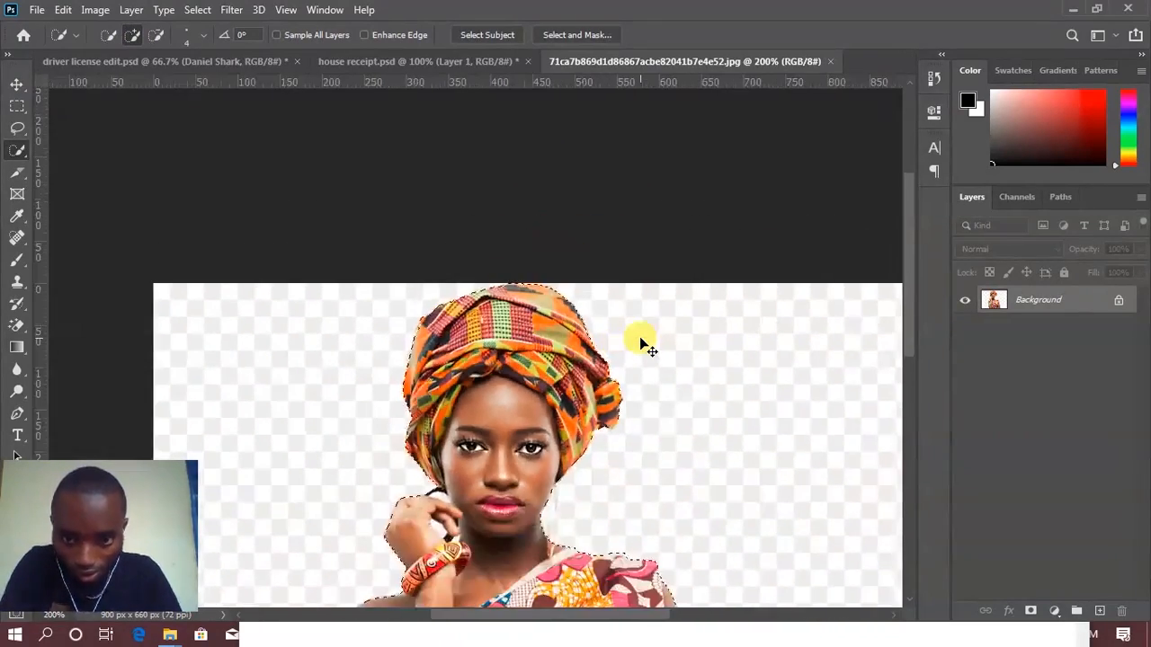
scroll(641, 342, "down", 3)
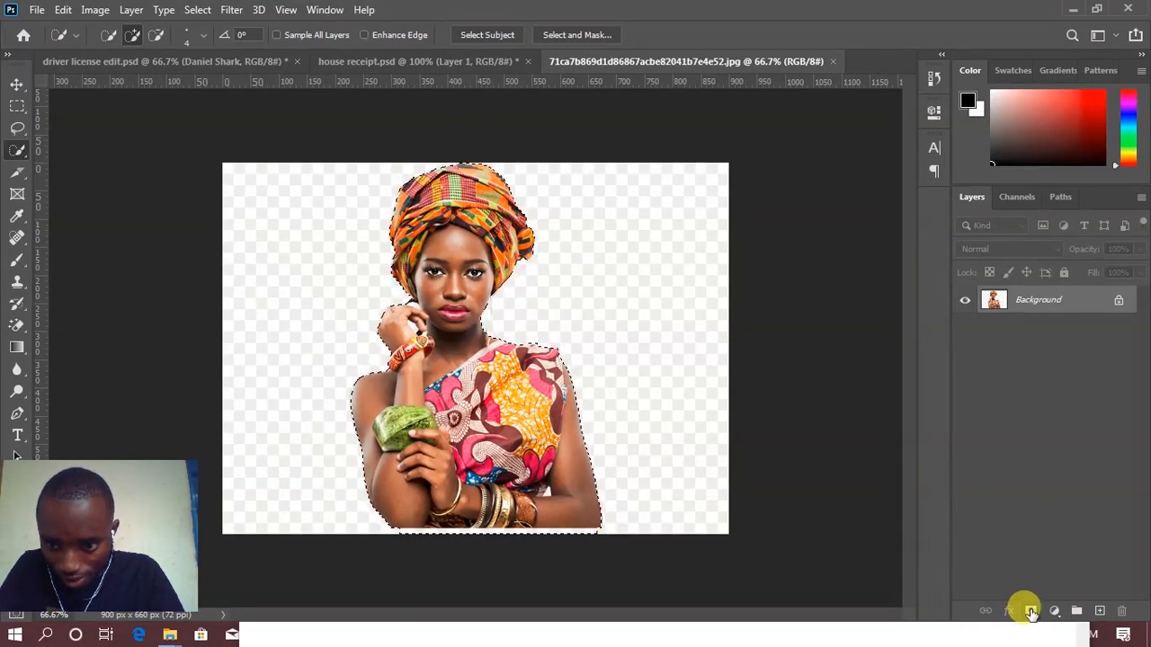
left_click(978, 626)
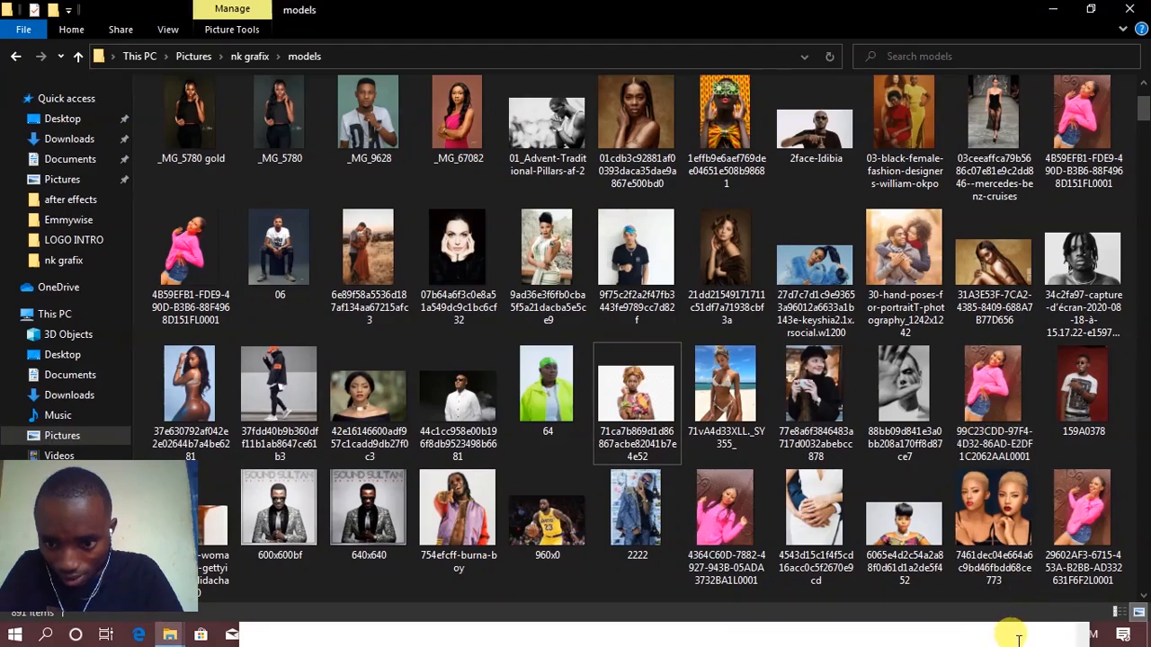
Step: Close the untitled Notepad window in front of the models folder
left_click(1006, 629)
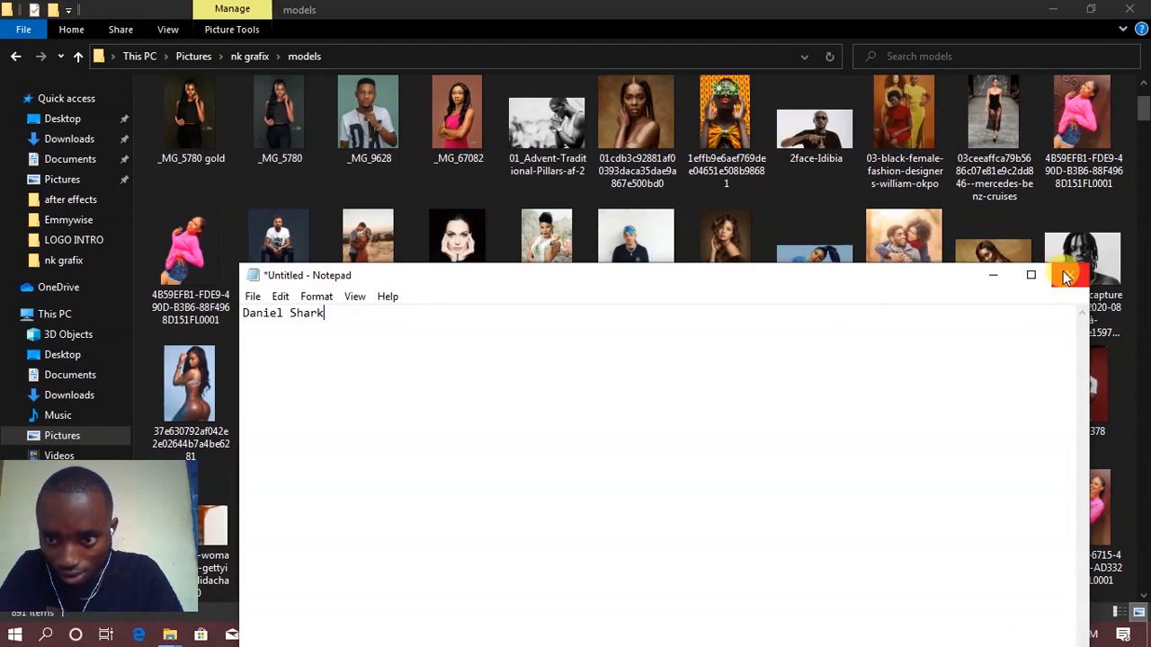
left_click(1069, 275)
left_click(603, 320)
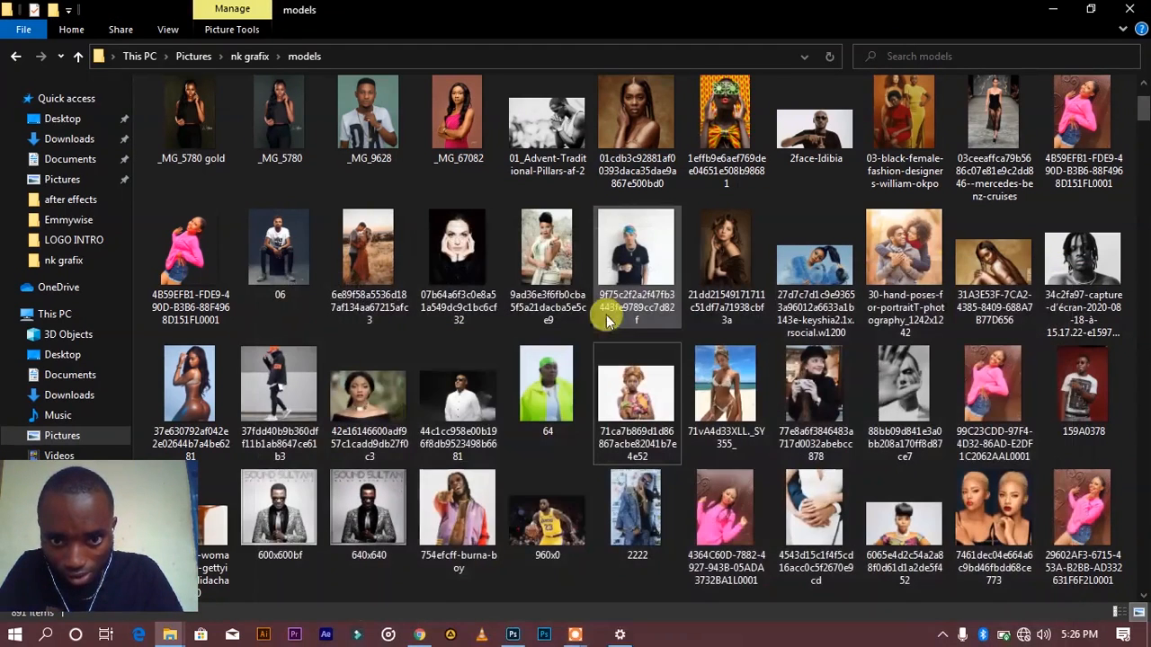
Step: Switch back to Photoshop and add a layer mask from the selection to hide the fake checkerboard around the woman
left_click(512, 635)
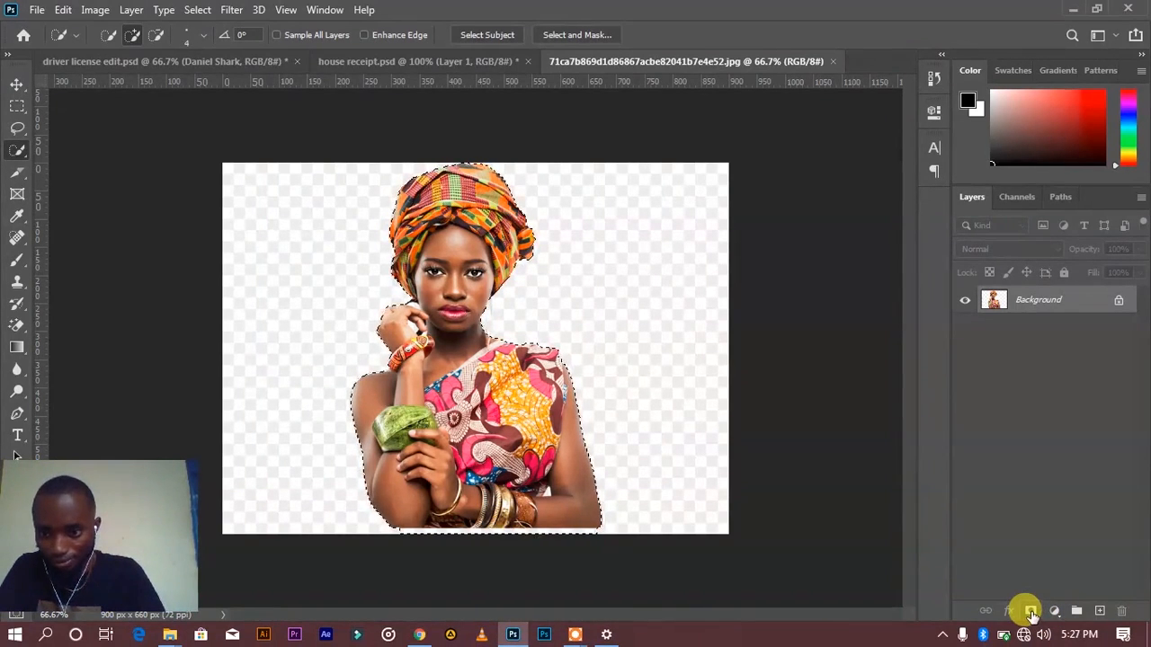
left_click(1031, 612)
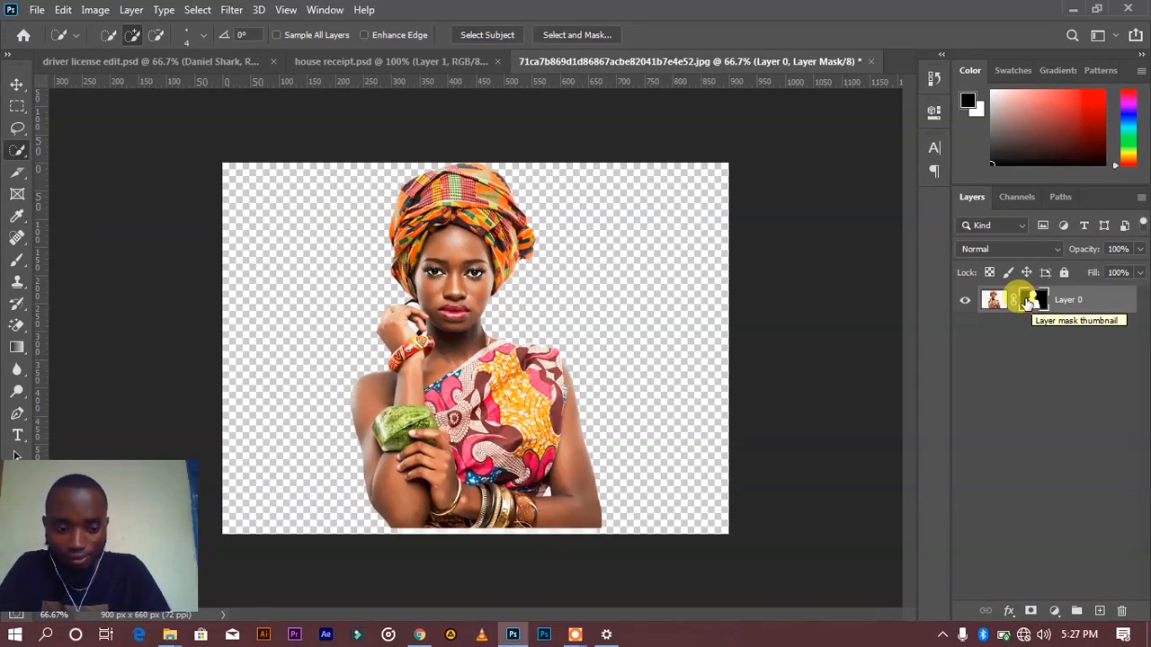
Step: Examine the masked cutout's edges around the face, hand, neck and shoulder at up to 300% magnification
key("ctrl+plus")
key("ctrl+plus")
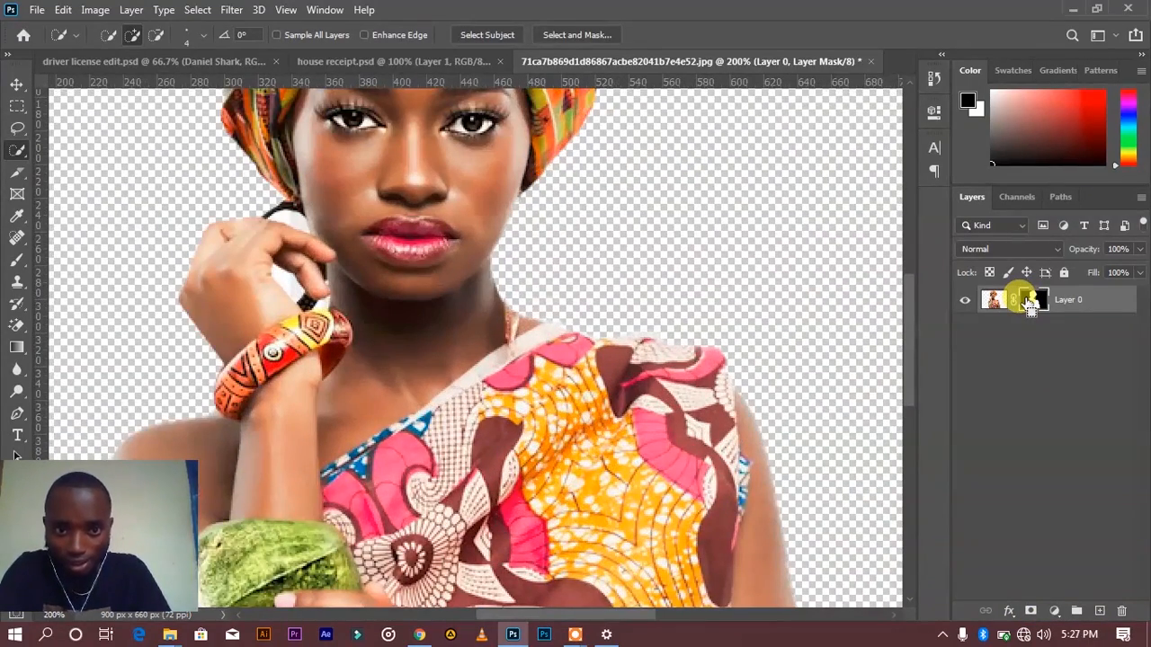
key("ctrl+minus")
key("ctrl+plus")
key("ctrl+plus")
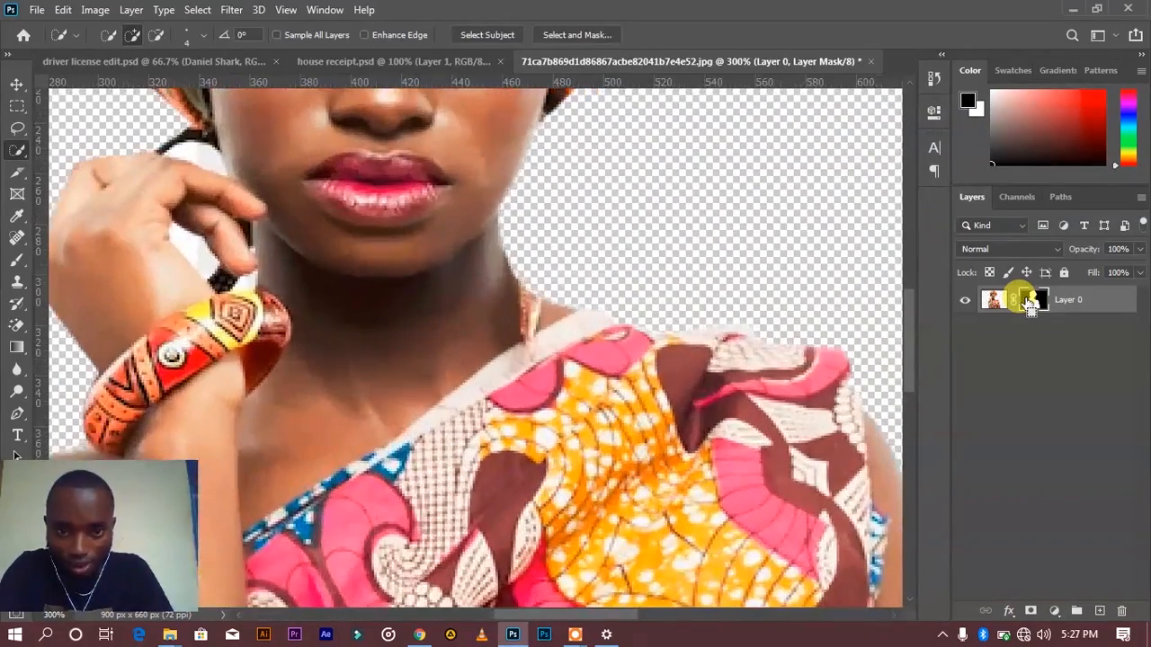
key("ctrl+minus")
key("ctrl+minus")
key("ctrl+minus")
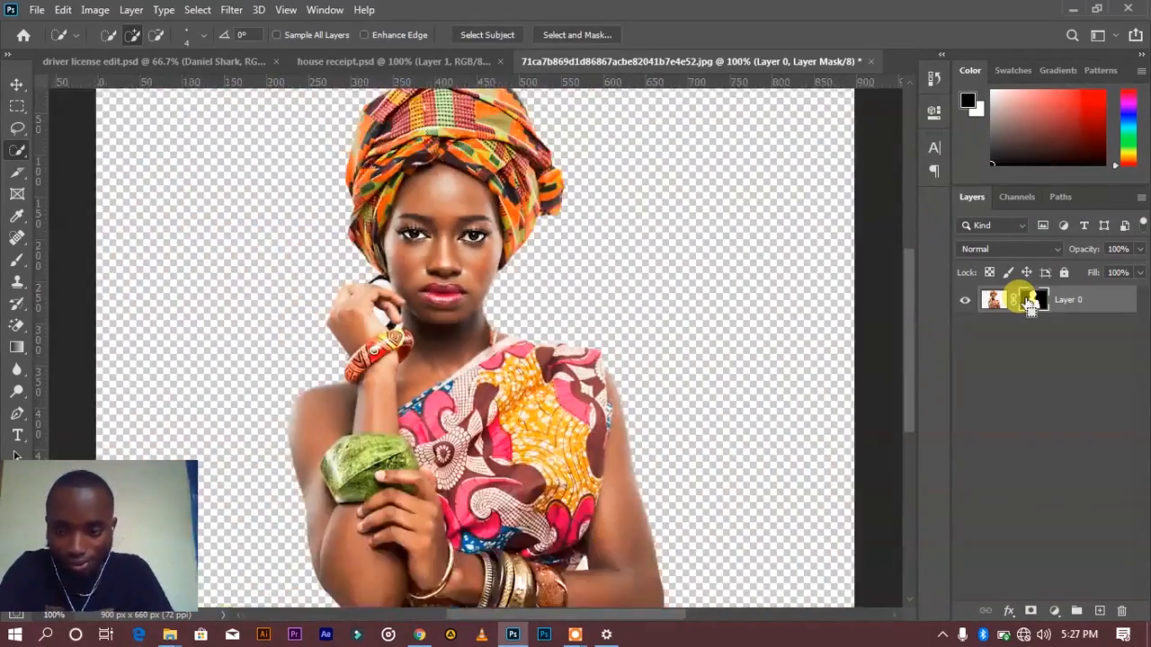
Step: Open the woman's layer mask for edge refinement in Select and Mask
right_click(1030, 303)
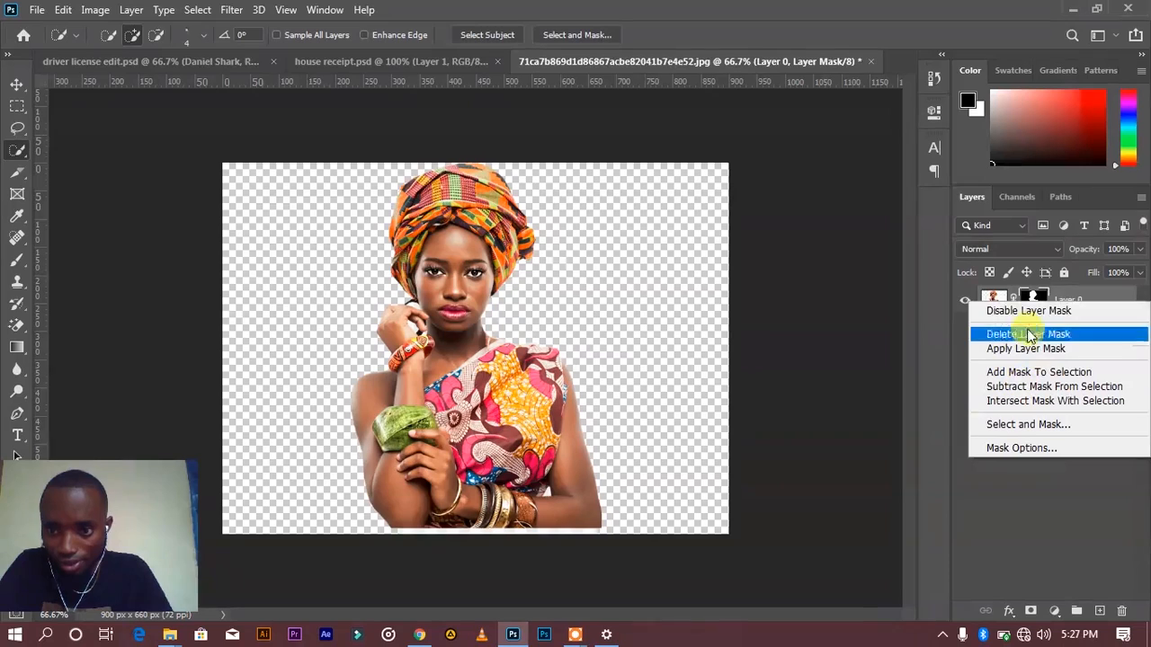
left_click(1031, 300)
right_click(1029, 303)
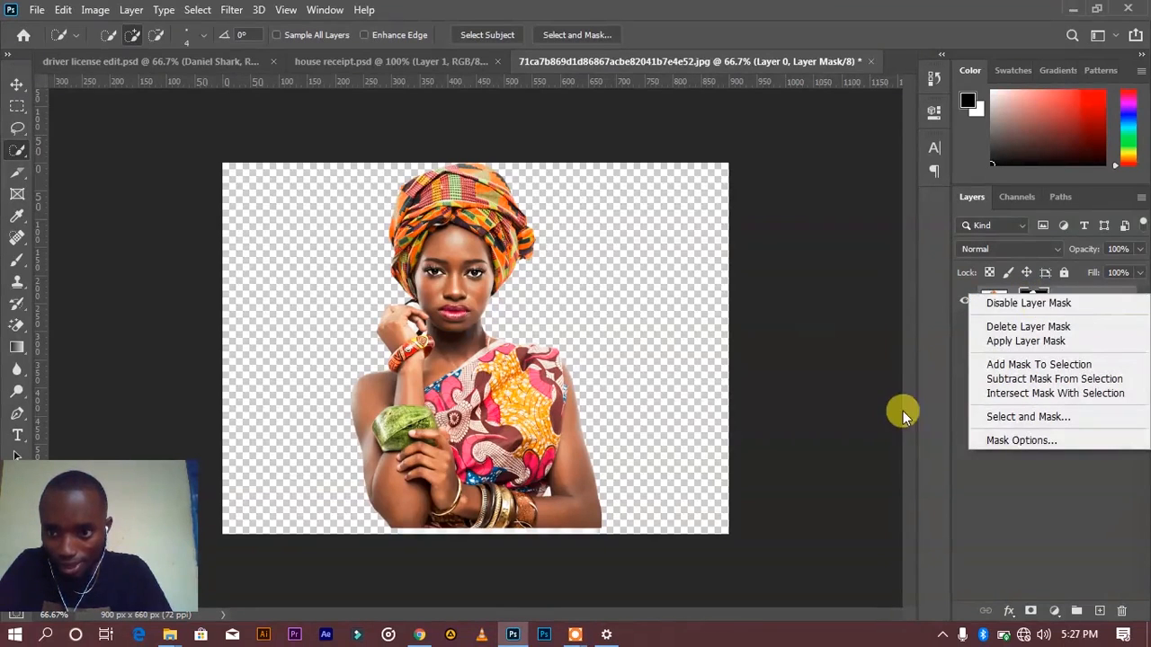
left_click(903, 411)
right_click(1032, 303)
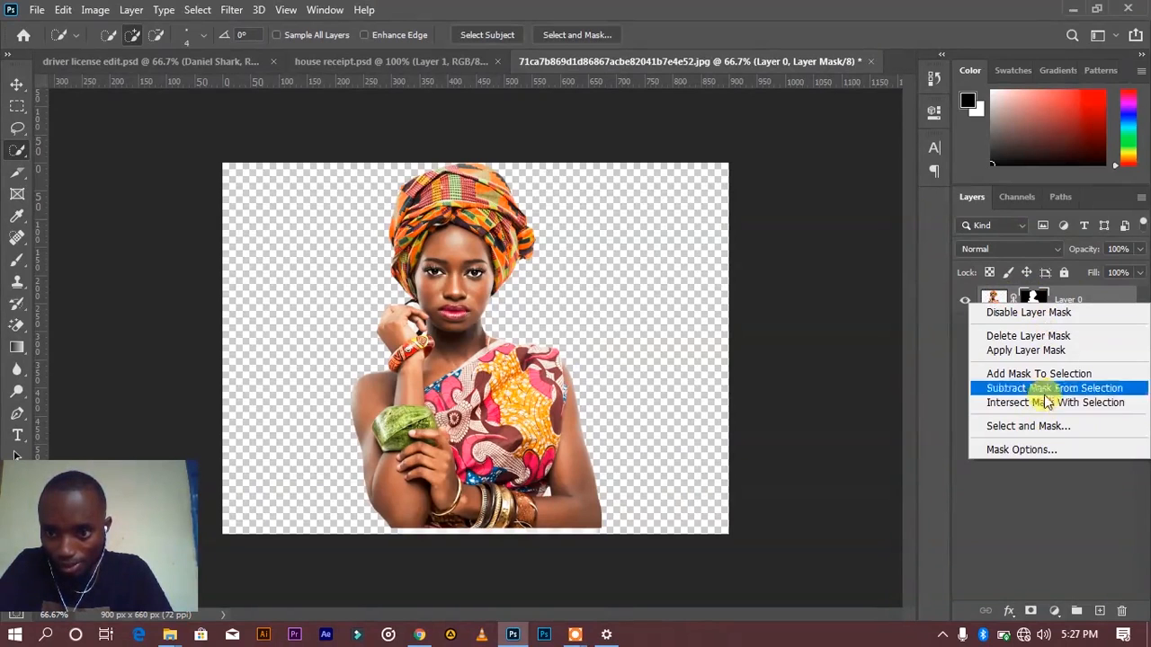
left_click(1041, 426)
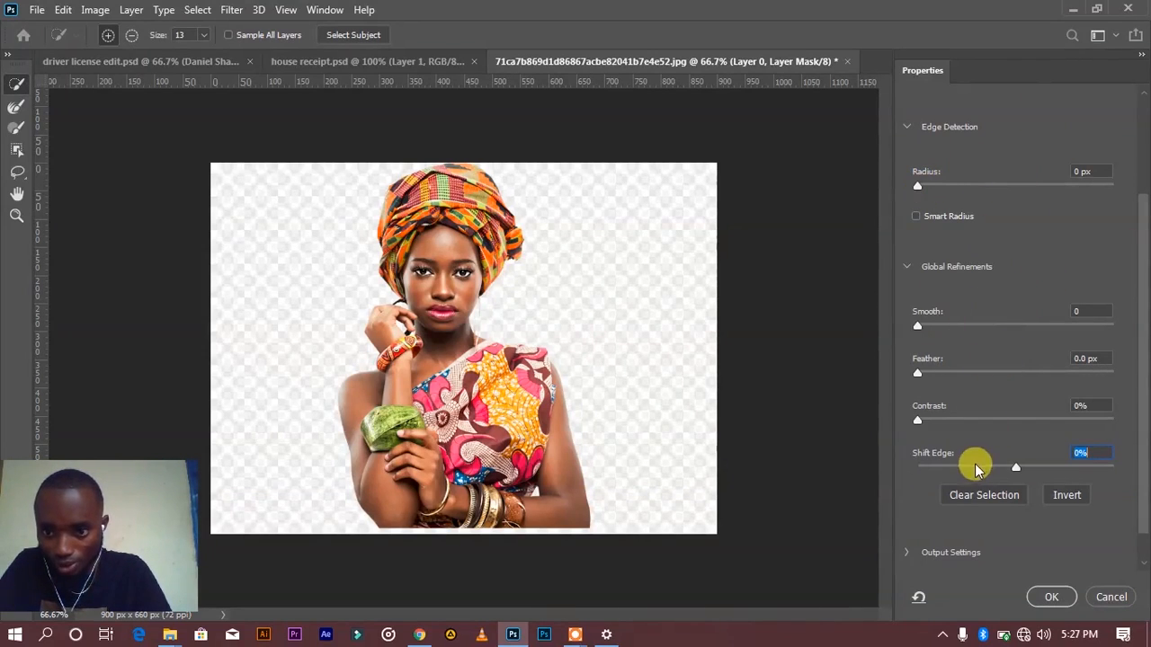
Step: Refine the mask edge with a 1 px radius, smoothness of 18 and edge shift of -26%, and apply it
left_click(931, 187)
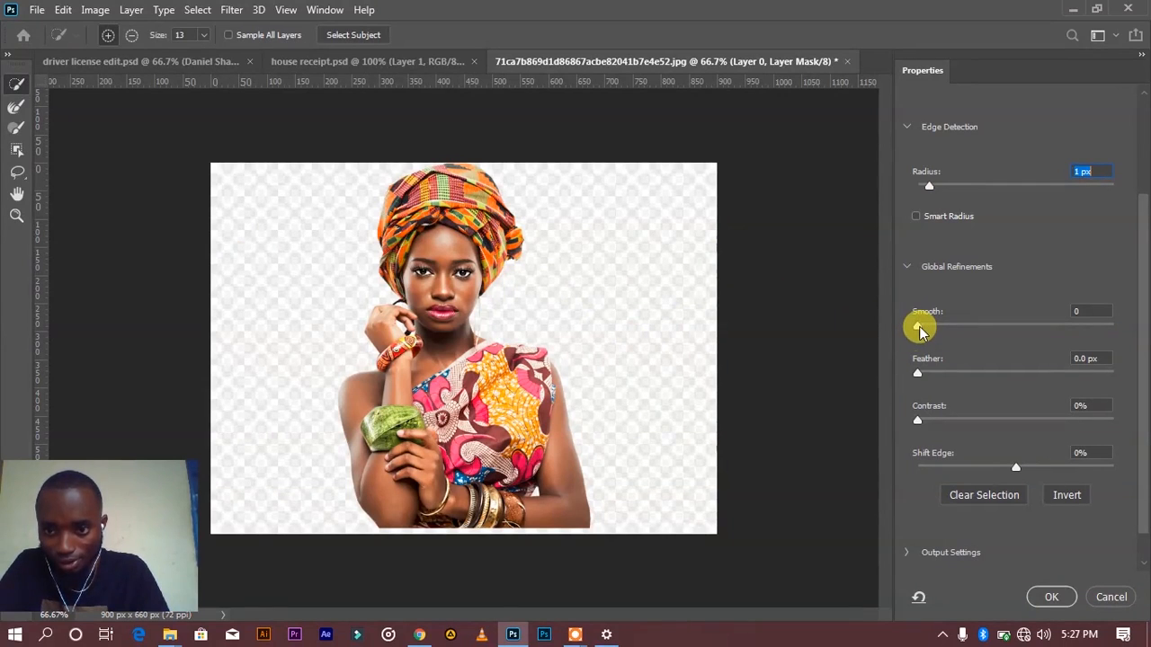
left_click_drag(926, 331, 955, 332)
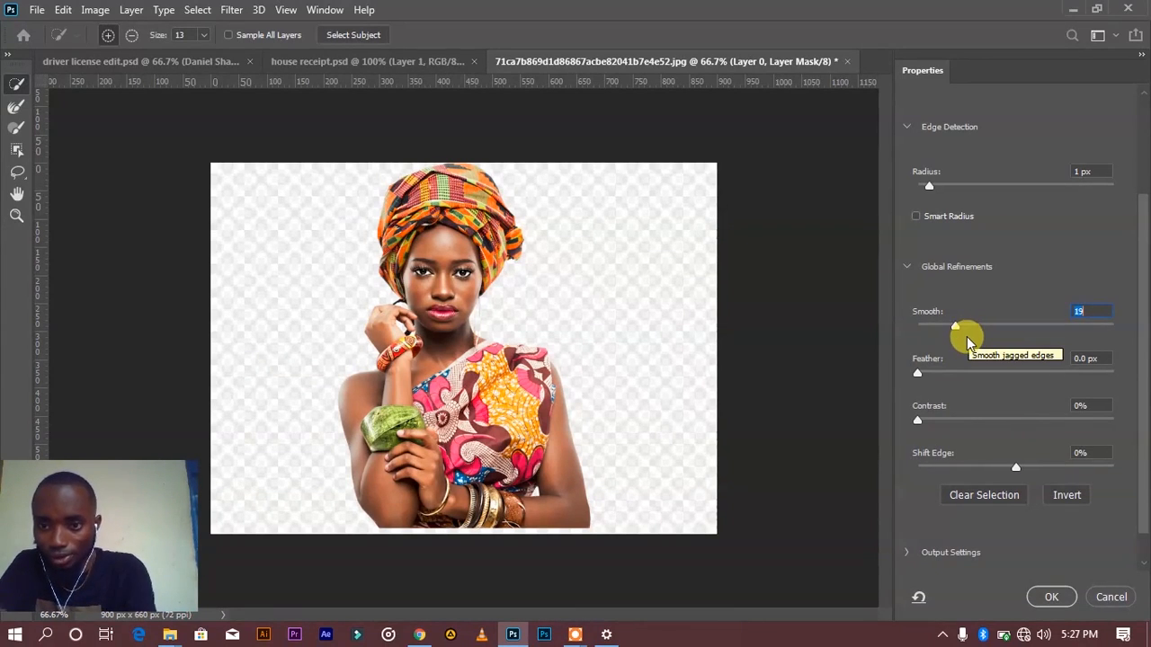
mouse_move(956, 331)
left_mouse_down()
mouse_move(967, 330)
mouse_move(953, 327)
left_mouse_up()
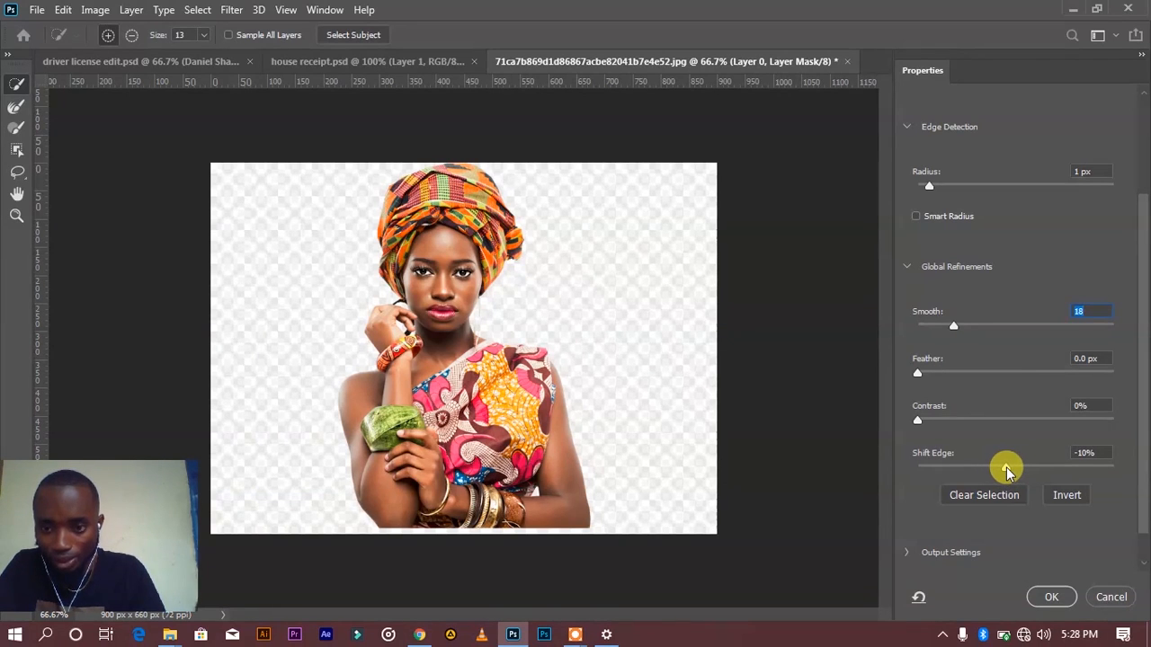
mouse_move(996, 470)
left_mouse_down()
mouse_move(985, 470)
mouse_move(1002, 468)
left_mouse_up()
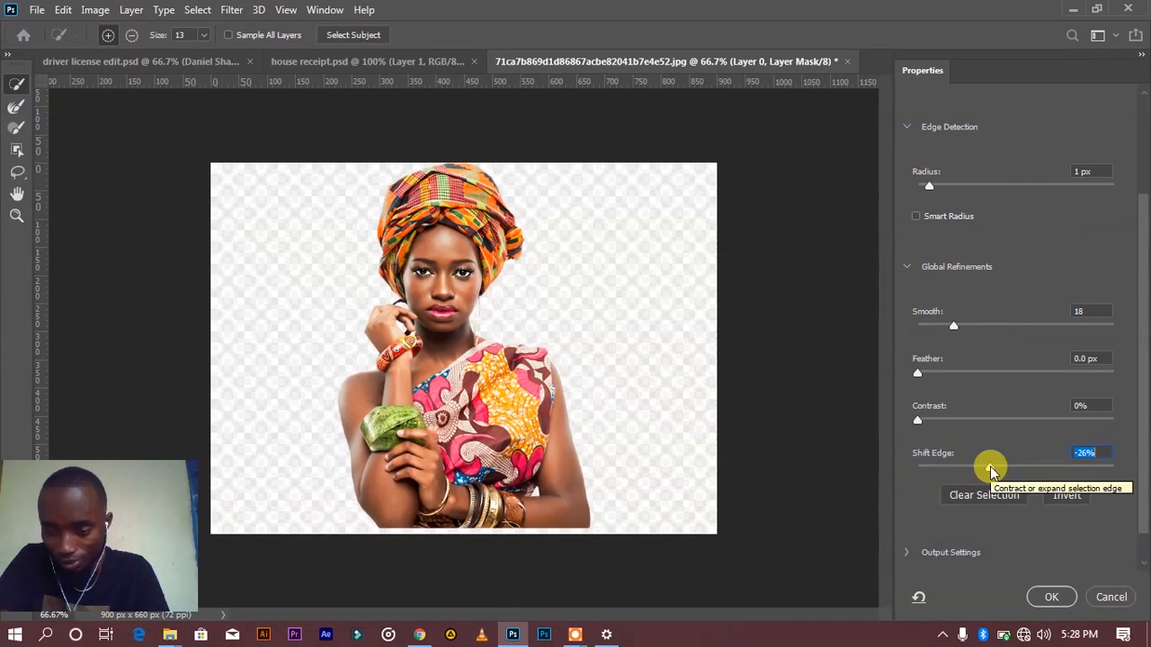
left_click(1053, 599)
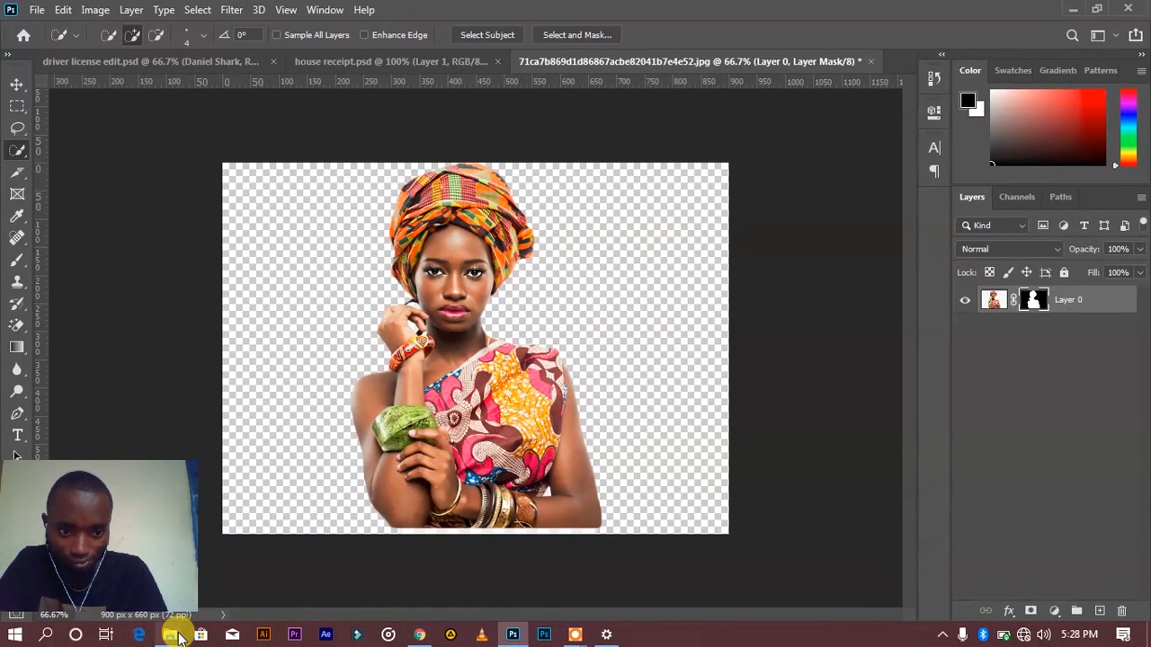
mouse_move(179, 638)
left_click(240, 557)
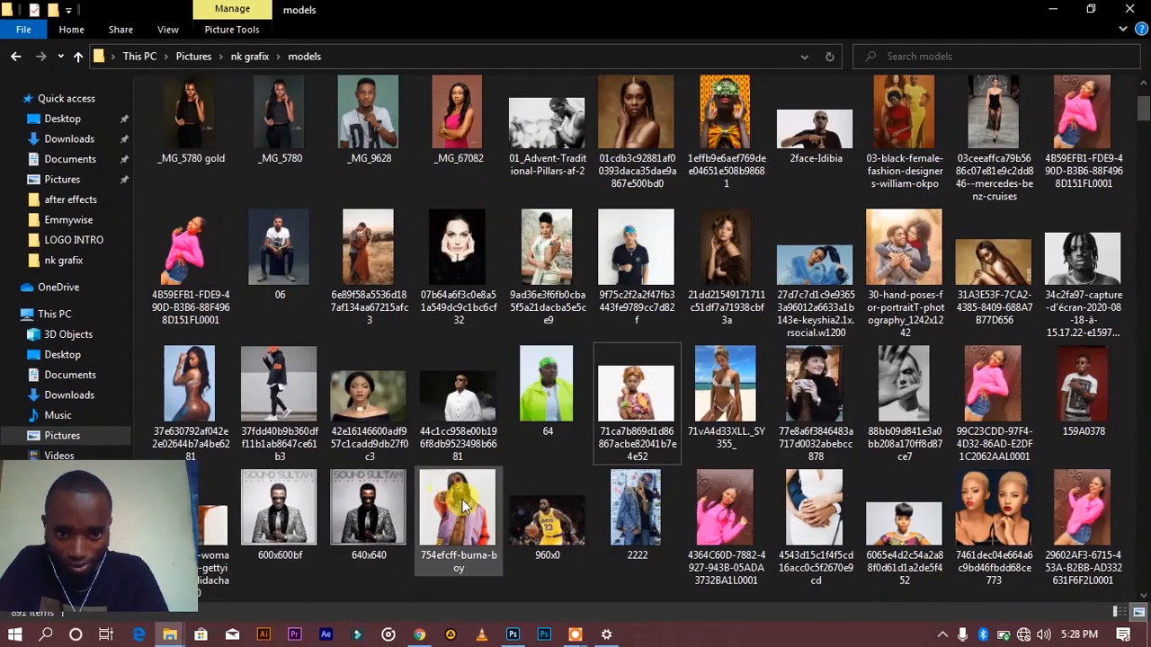
left_click(512, 635)
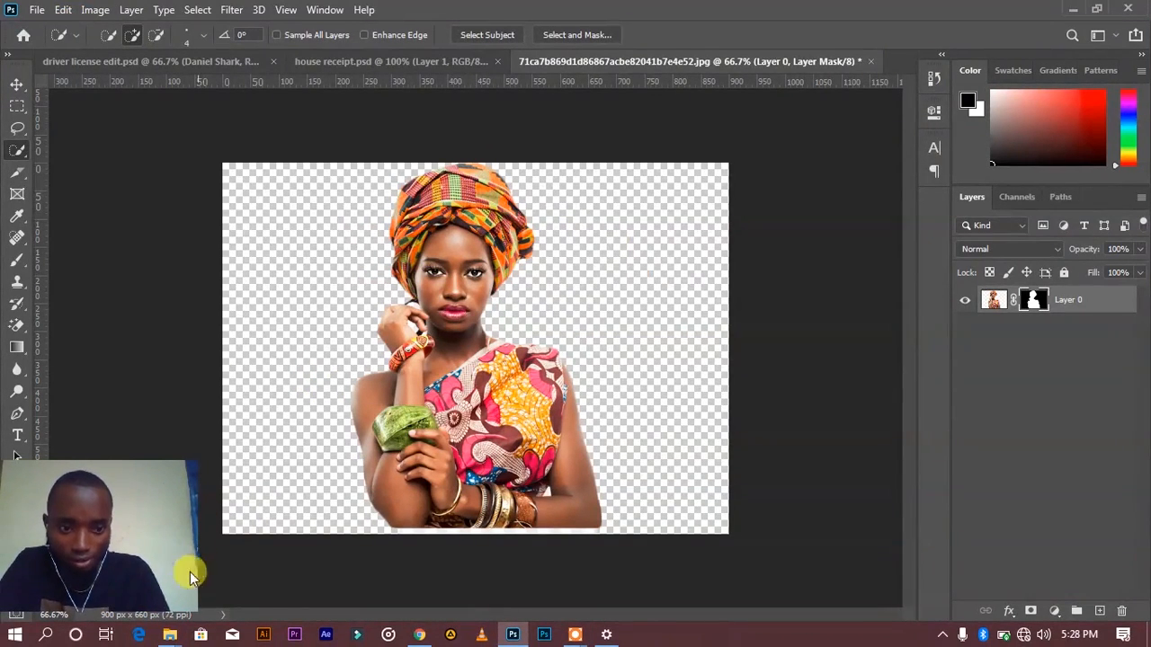
mouse_move(177, 636)
left_click(249, 552)
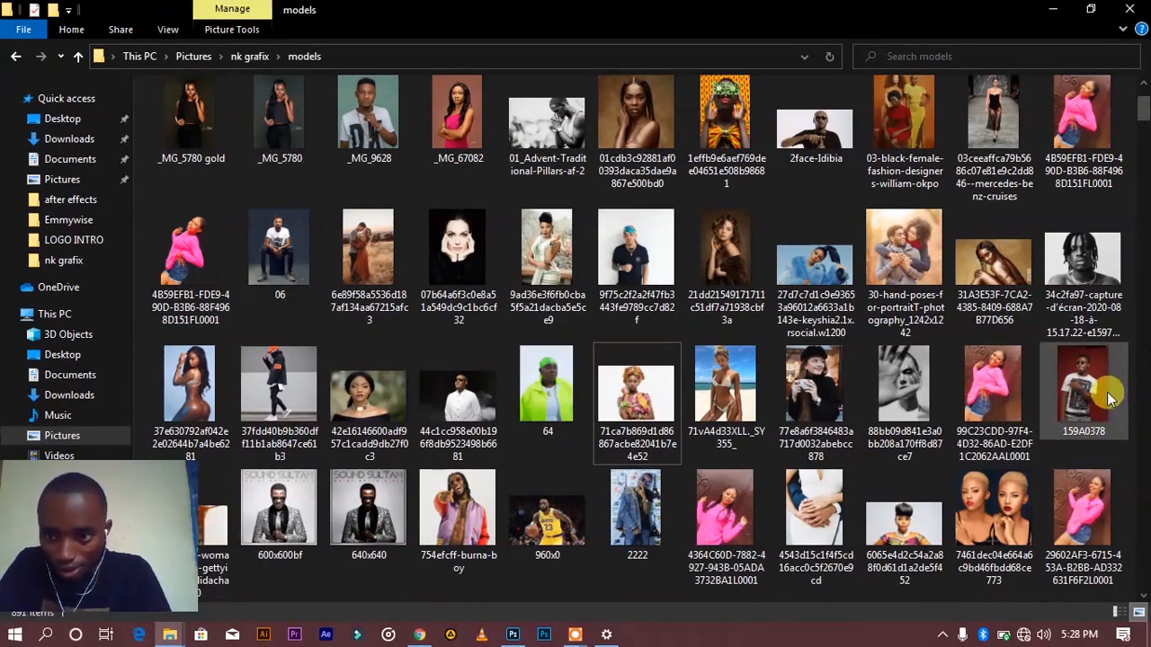
scroll(578, 351, "up", 1)
scroll(566, 359, "down", 1)
scroll(627, 388, "down", 3)
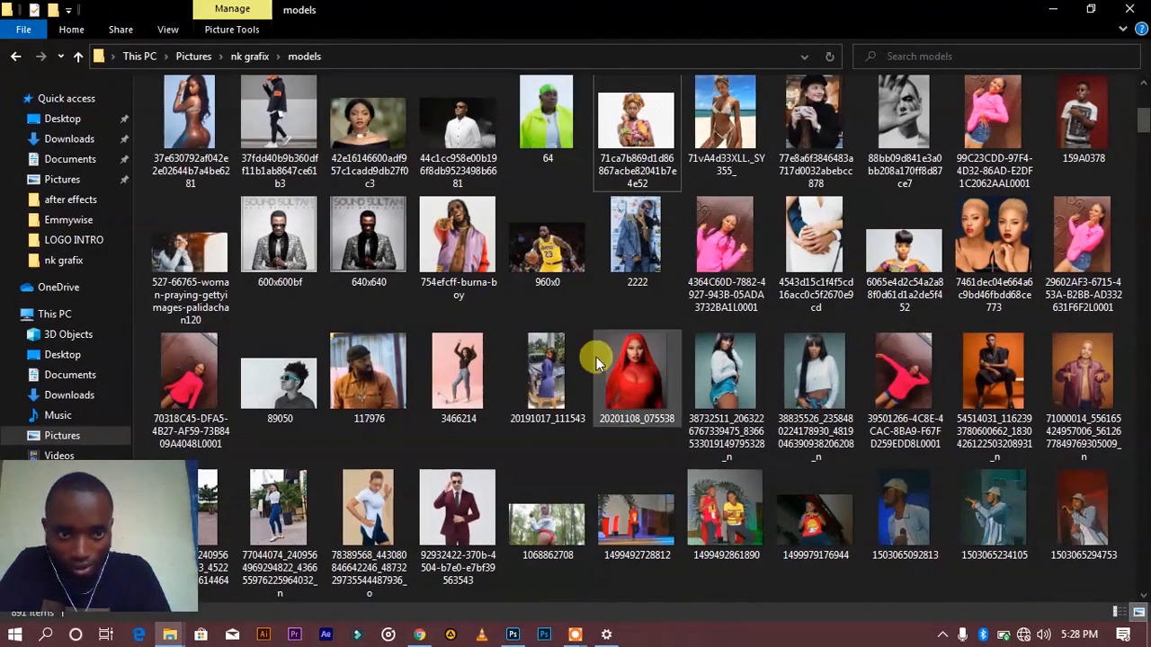
scroll(760, 419, "down", 3)
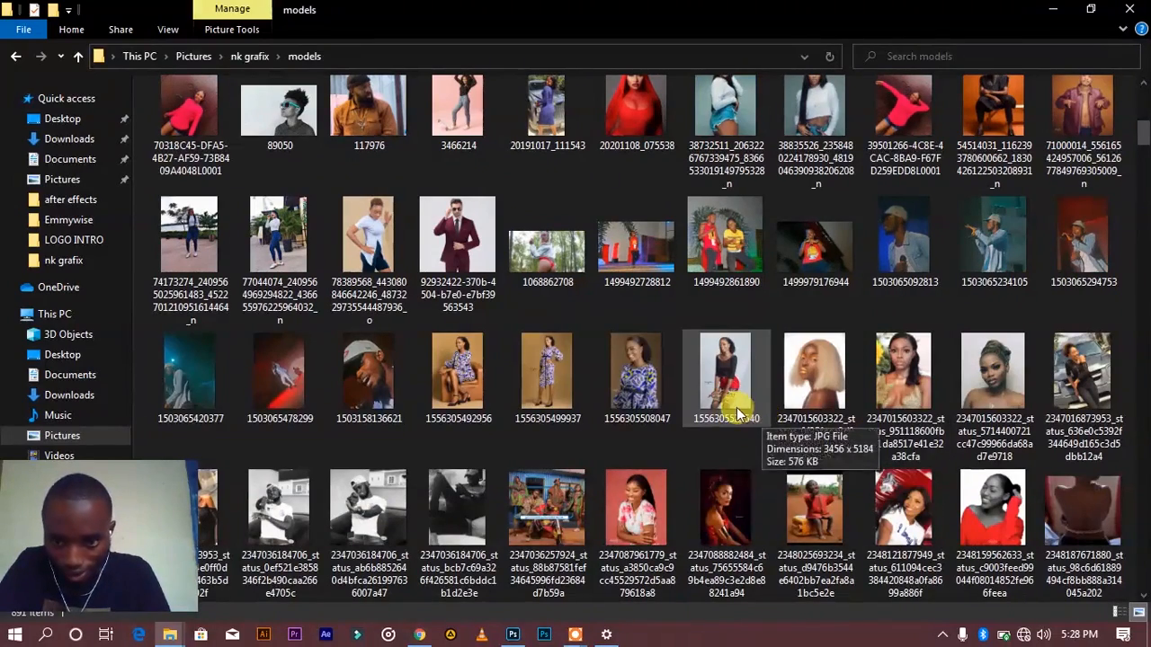
scroll(759, 419, "down", 3)
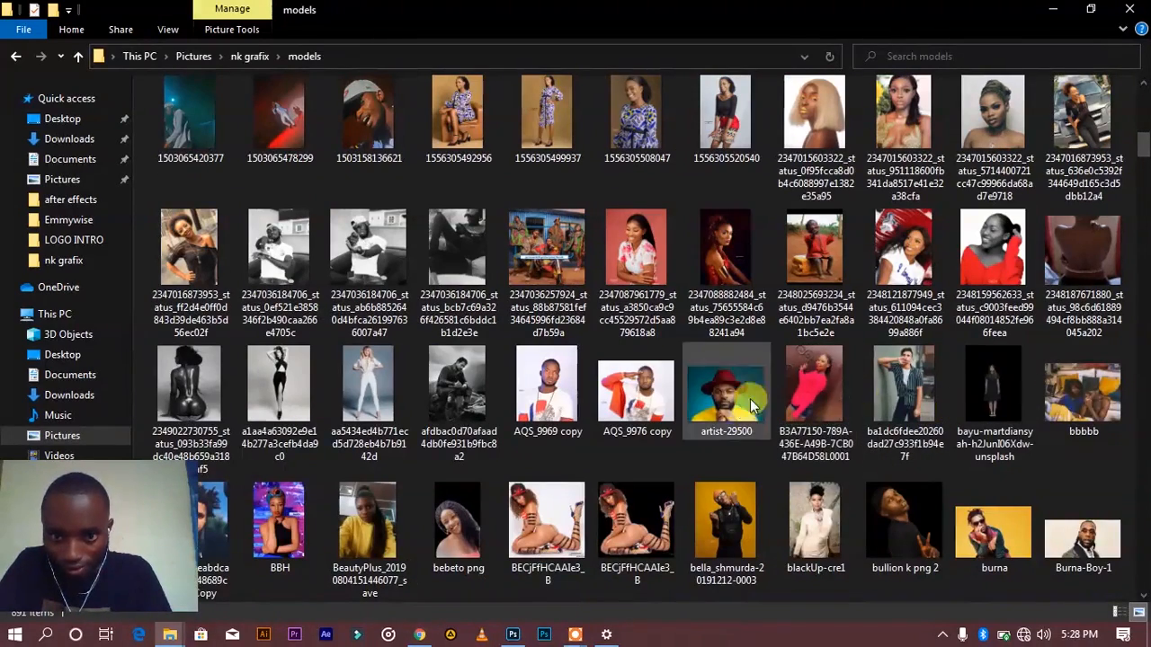
scroll(524, 393, "down", 5)
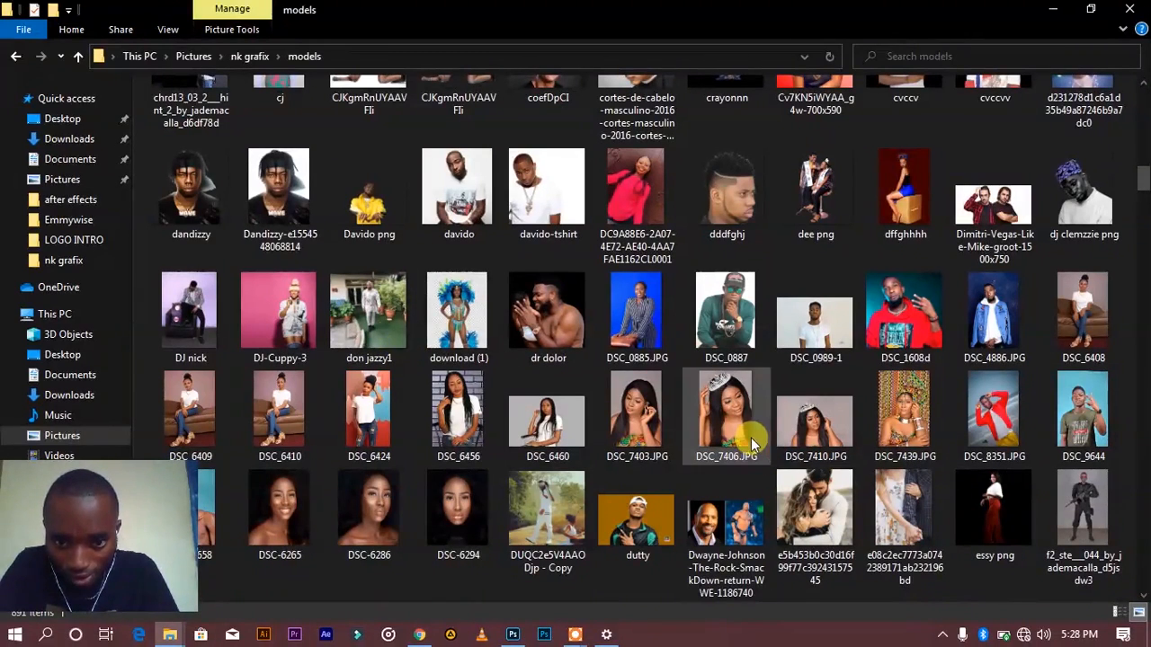
scroll(751, 441, "down", 10)
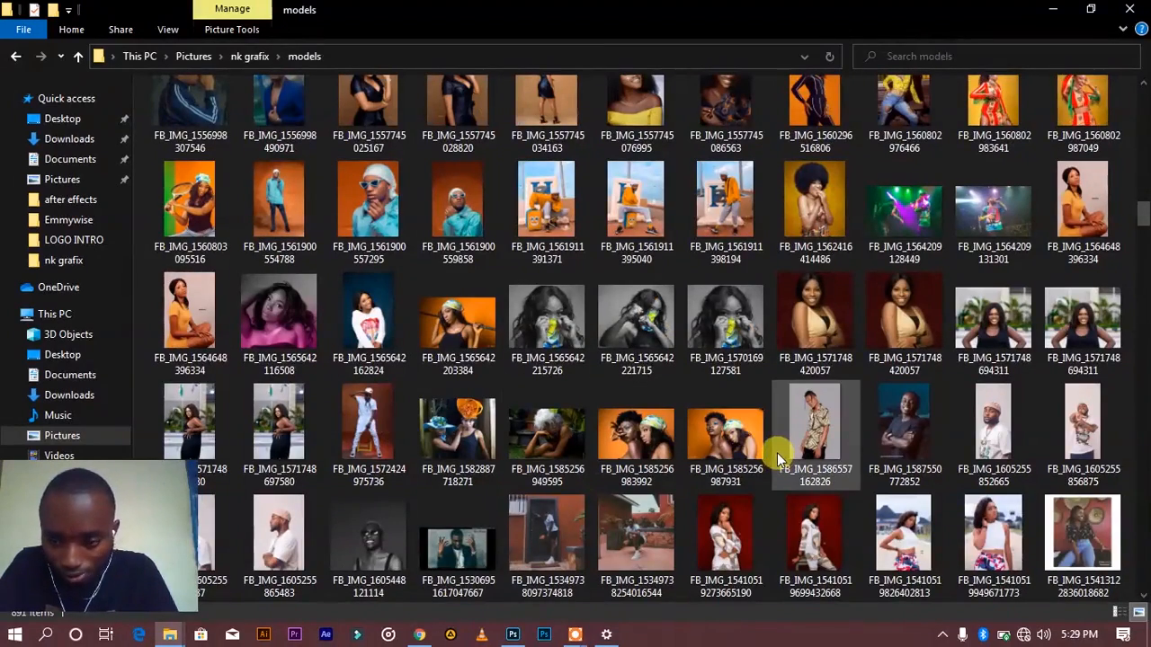
scroll(776, 452, "down", 3)
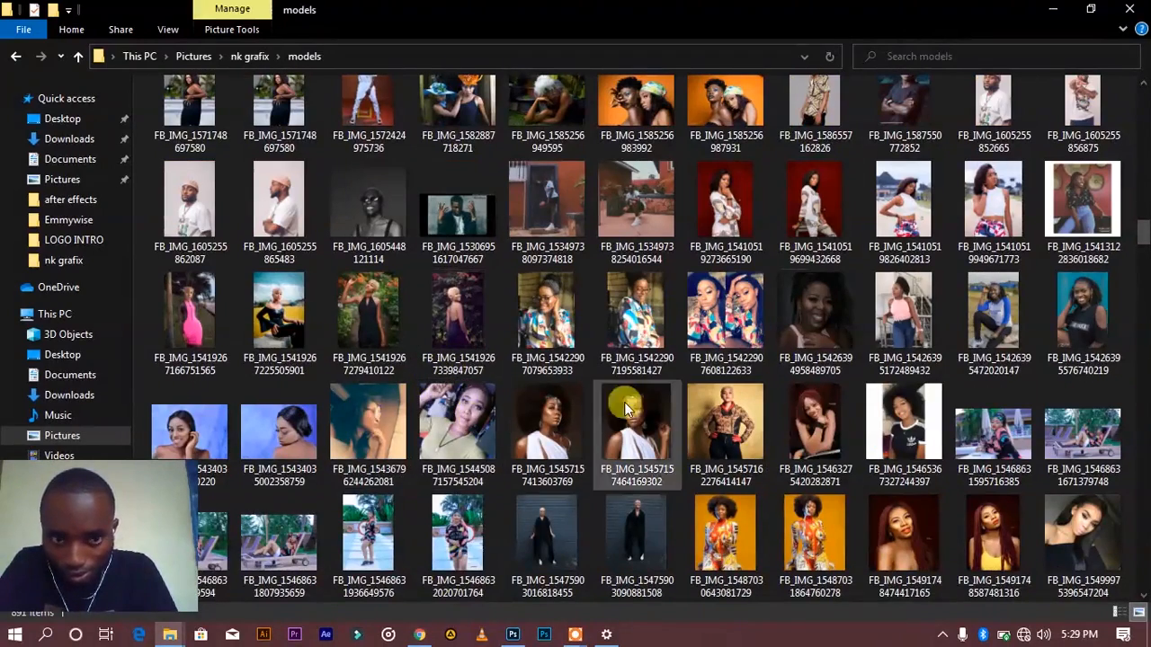
scroll(627, 409, "down", 3)
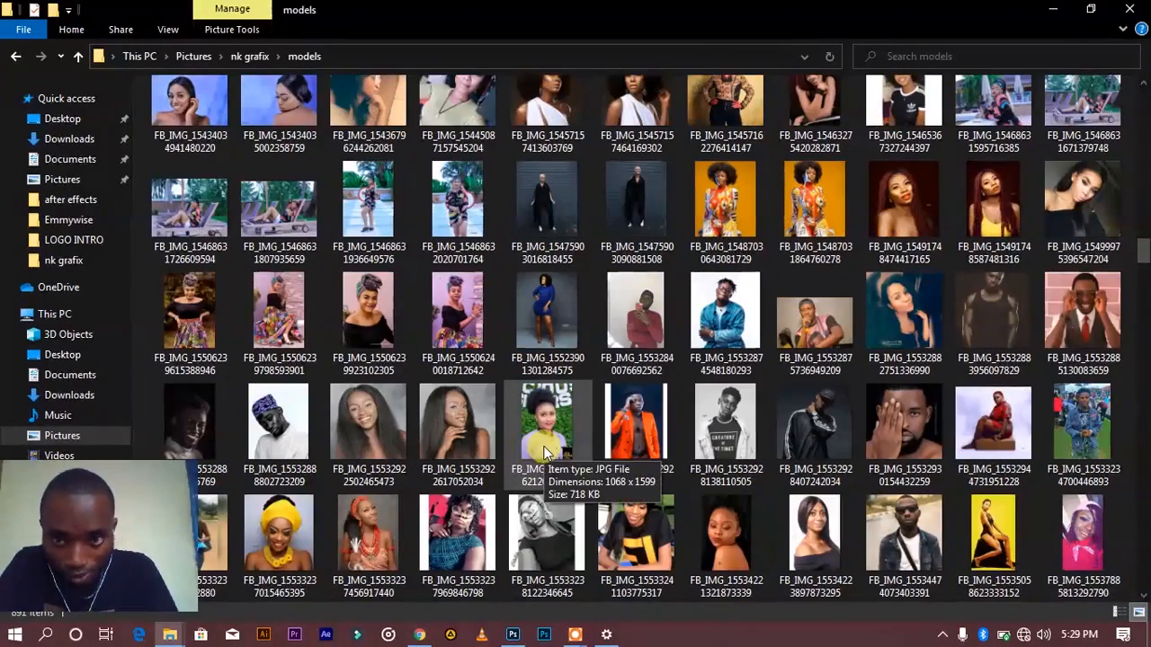
scroll(607, 446, "down", 3)
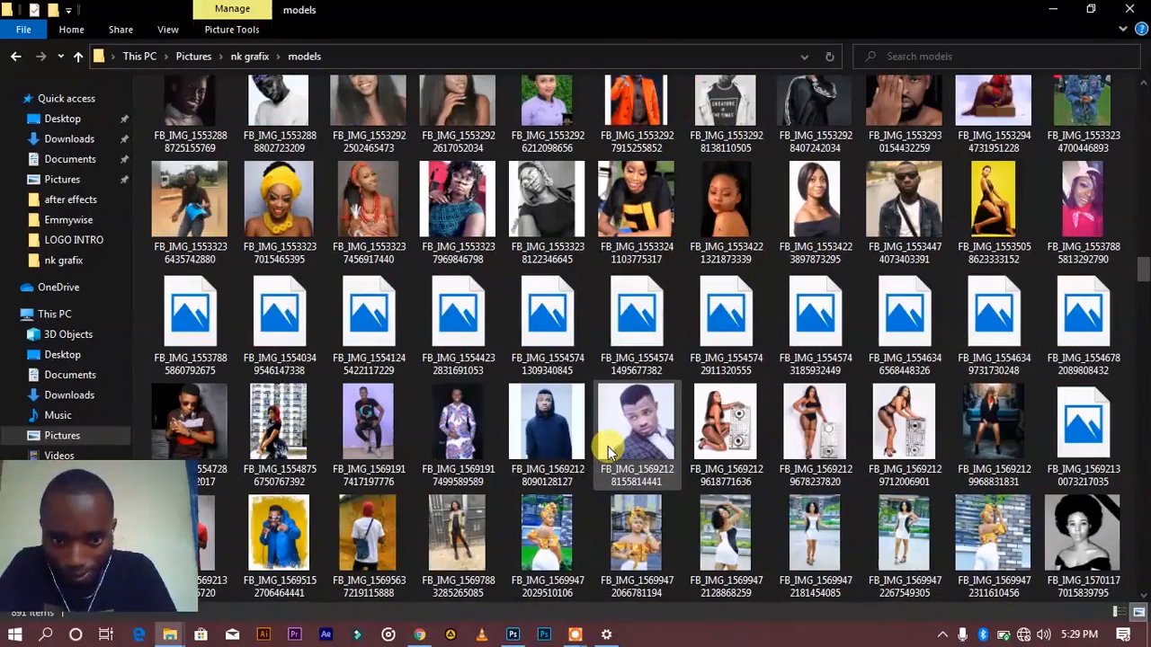
scroll(623, 445, "down", 3)
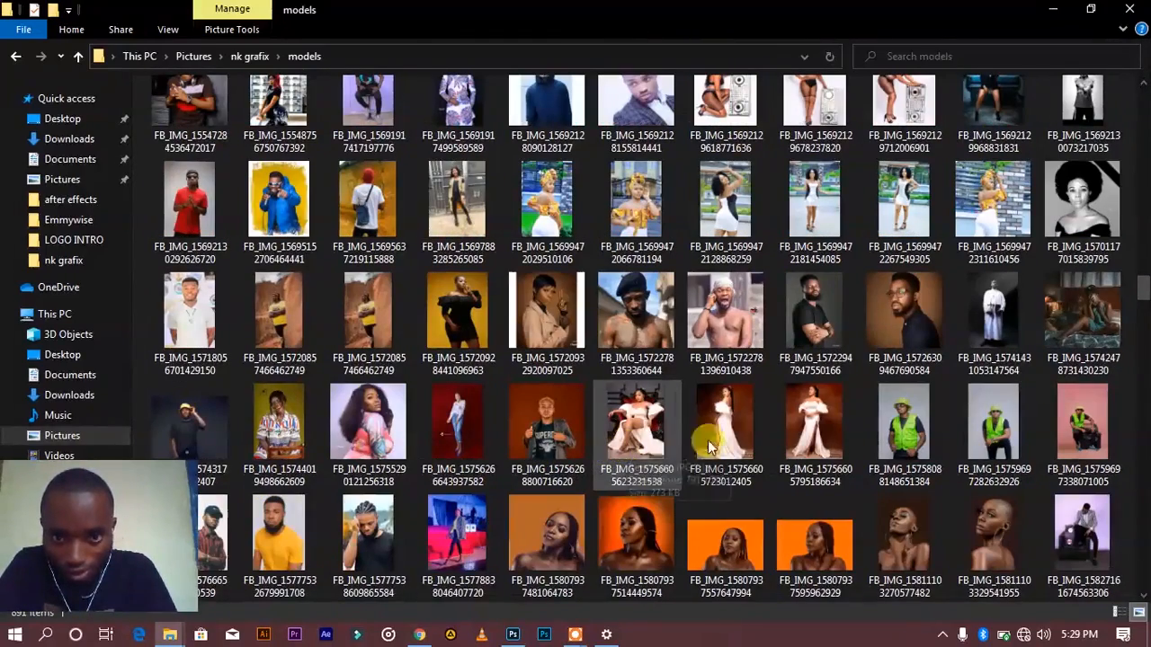
right_click(740, 541)
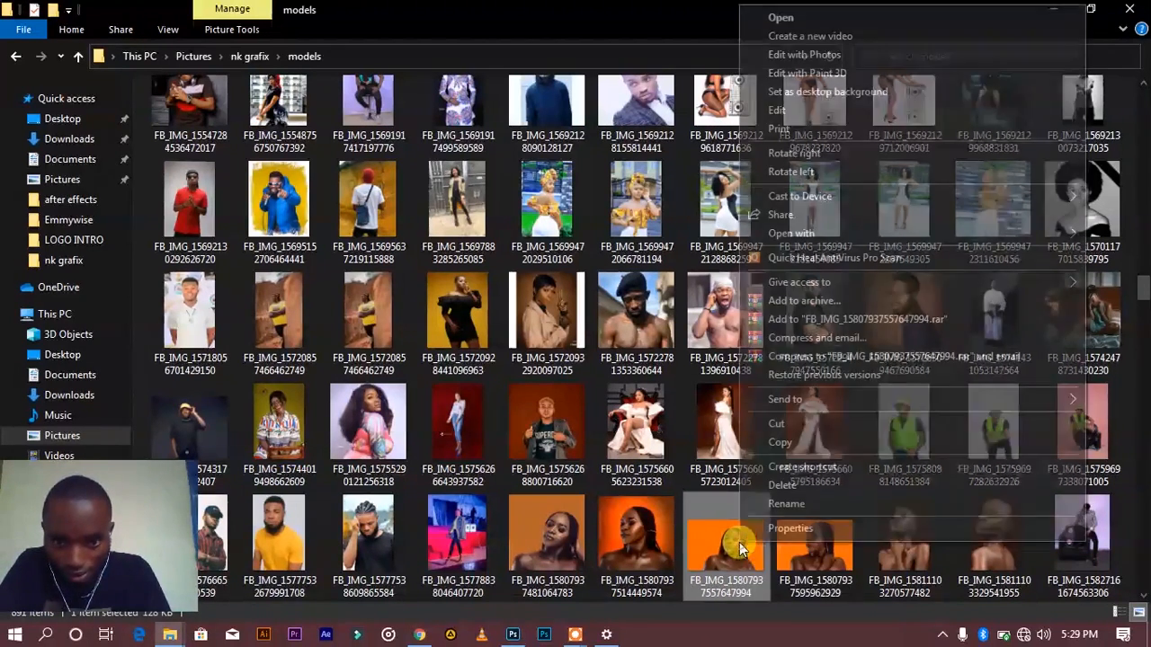
mouse_move(809, 237)
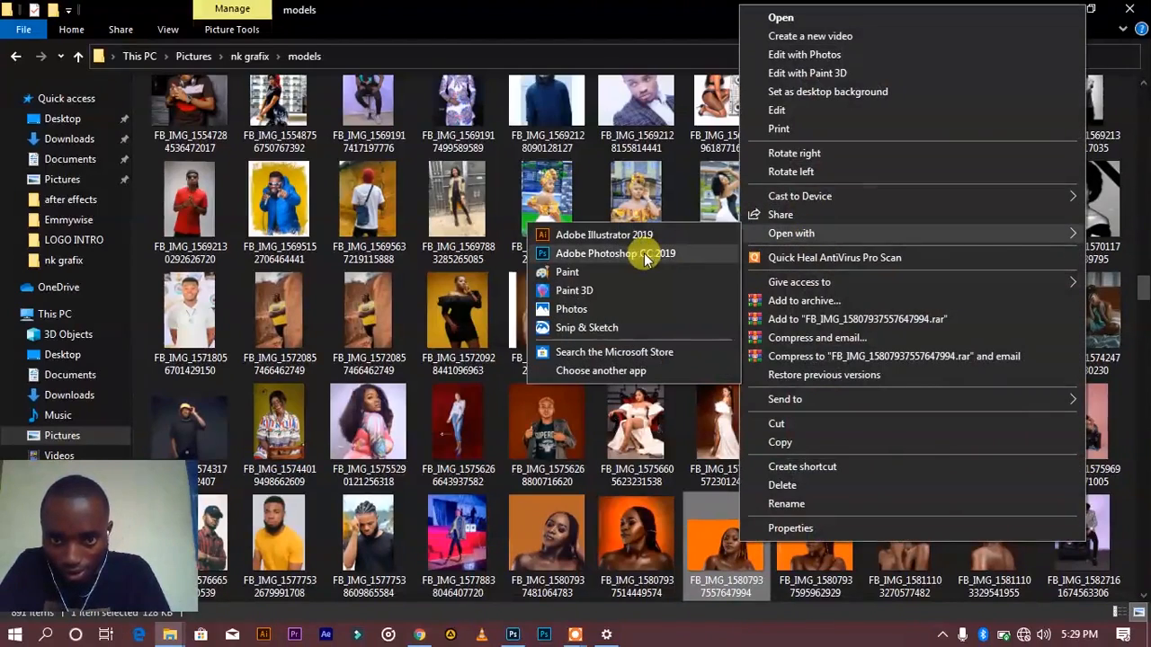
left_click(642, 252)
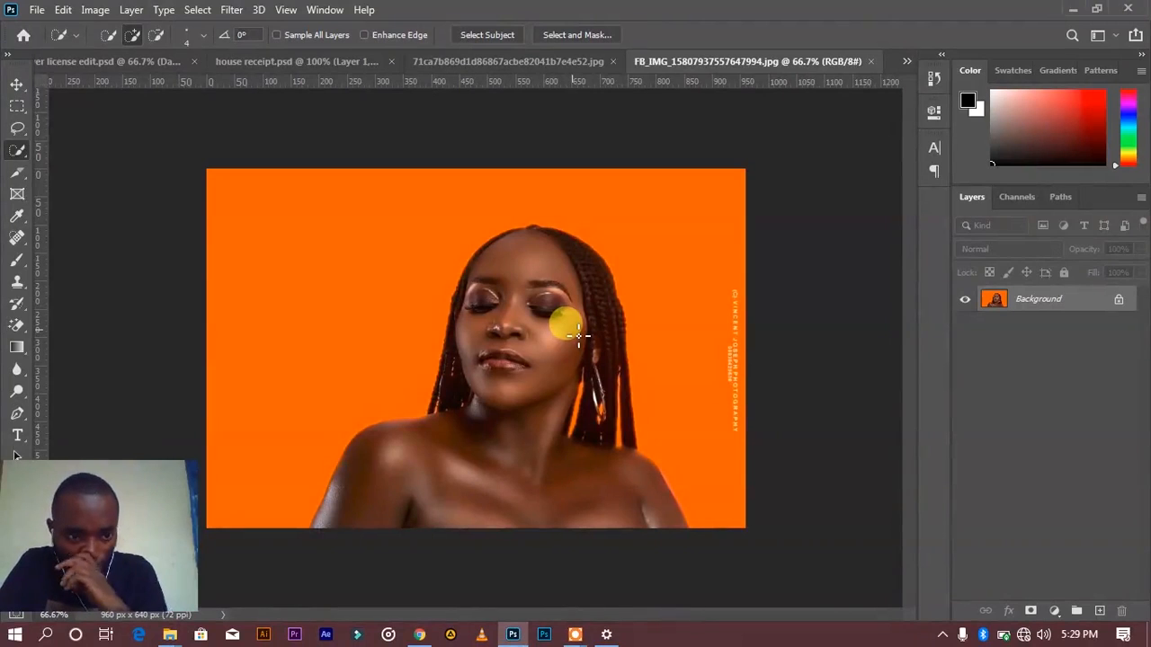
Step: Select the braided woman with the Object Selection tool in Rectangle mode and mask out the orange background
right_click(18, 148)
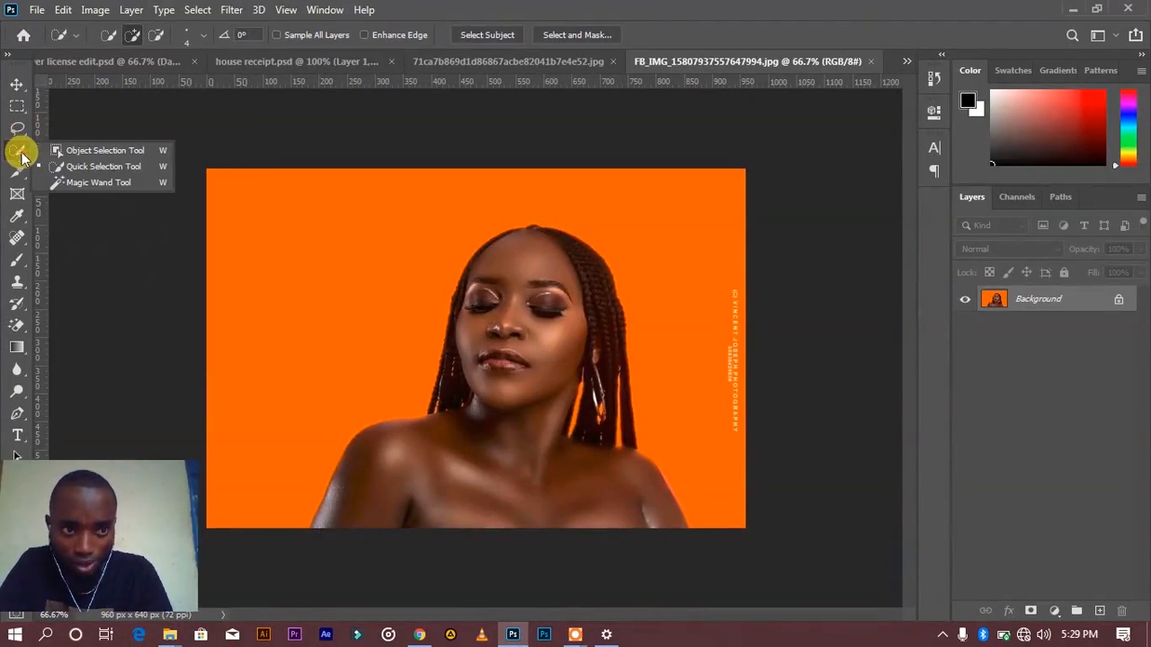
left_click(124, 156)
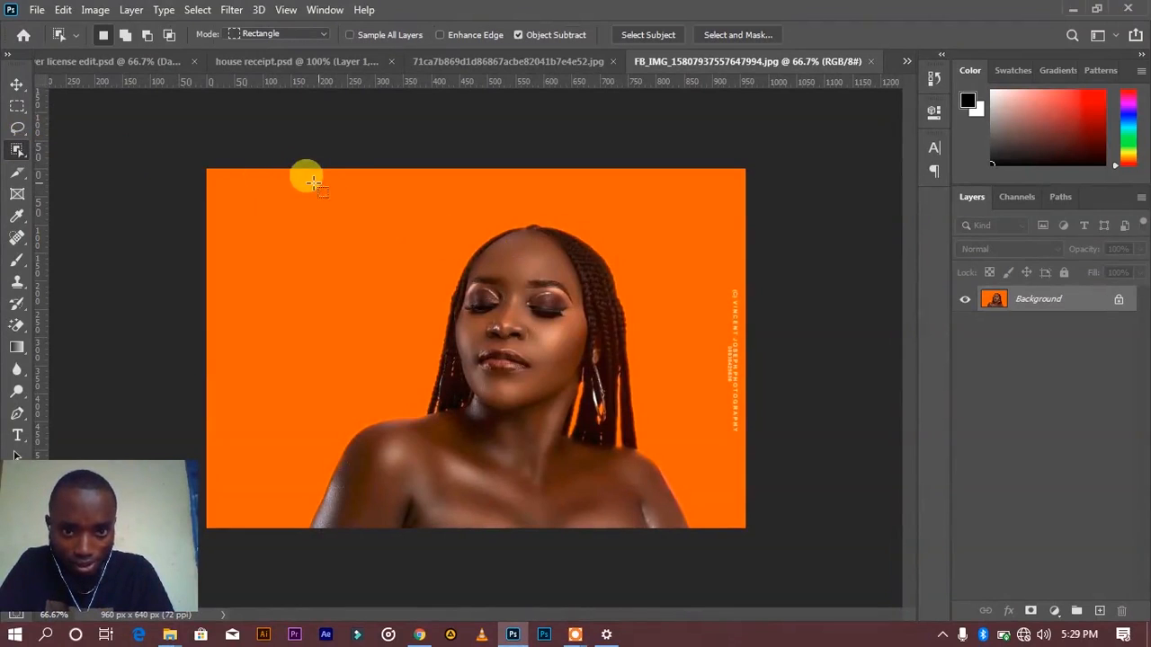
mouse_move(298, 187)
left_mouse_down()
mouse_move(387, 198)
mouse_move(599, 318)
mouse_move(697, 566)
left_mouse_up()
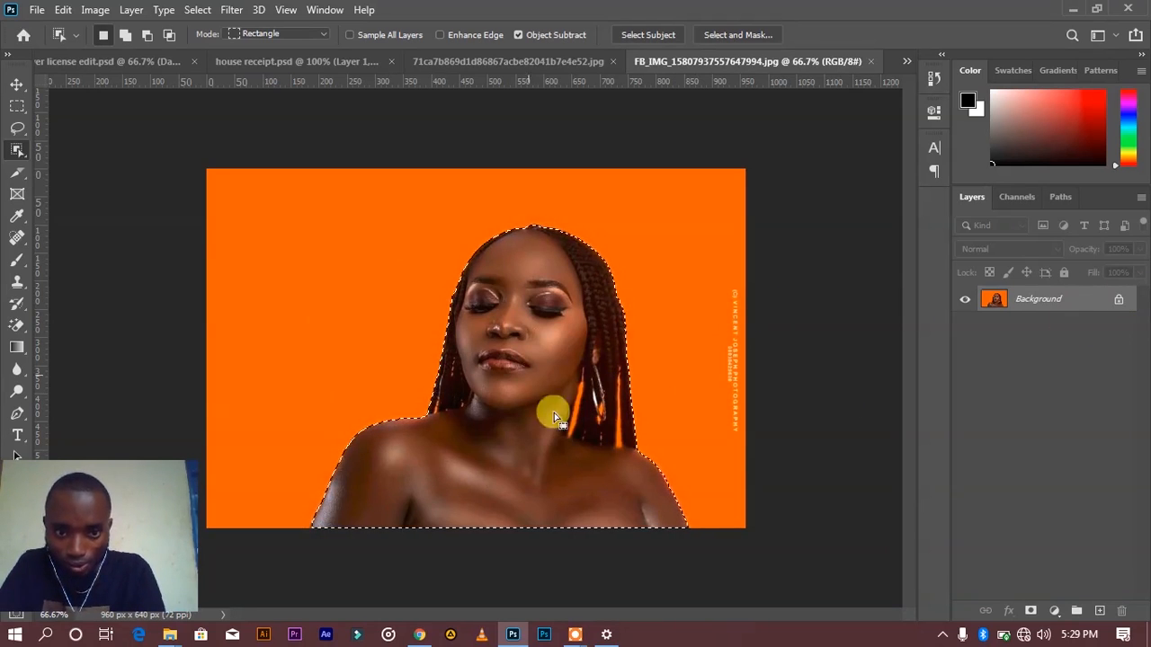
left_click(1032, 611)
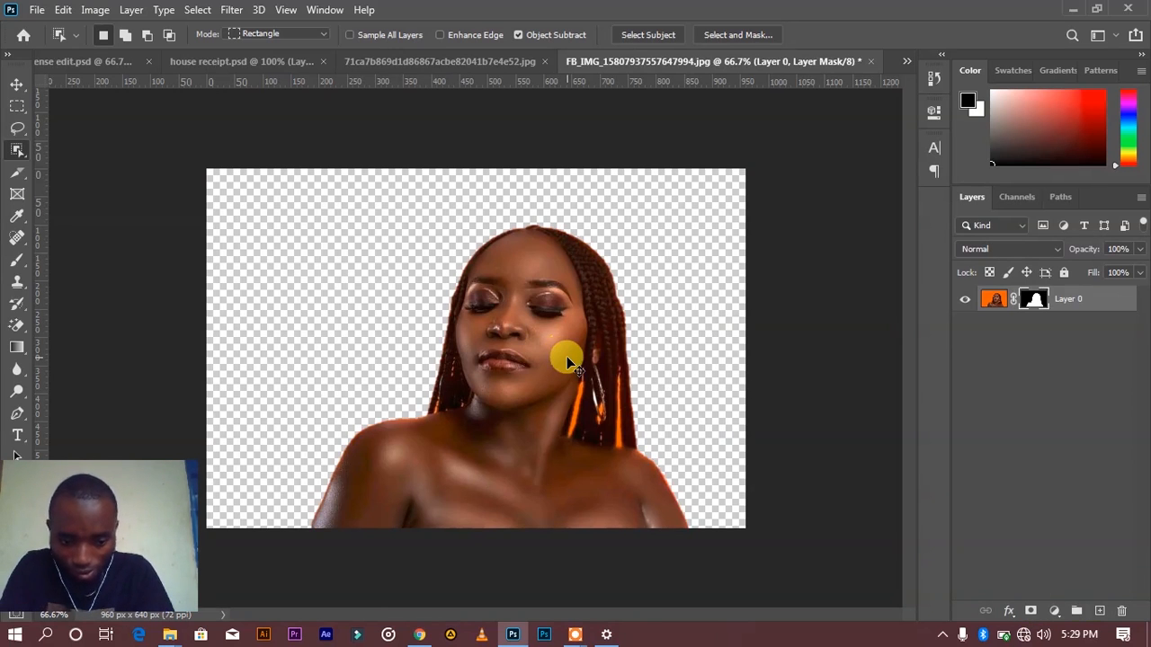
Step: Refine the braided woman's layer mask in Select and Mask with a 2 px radius, smoothness of 16 and edge shift of -41%
scroll(566, 356, "up", 4)
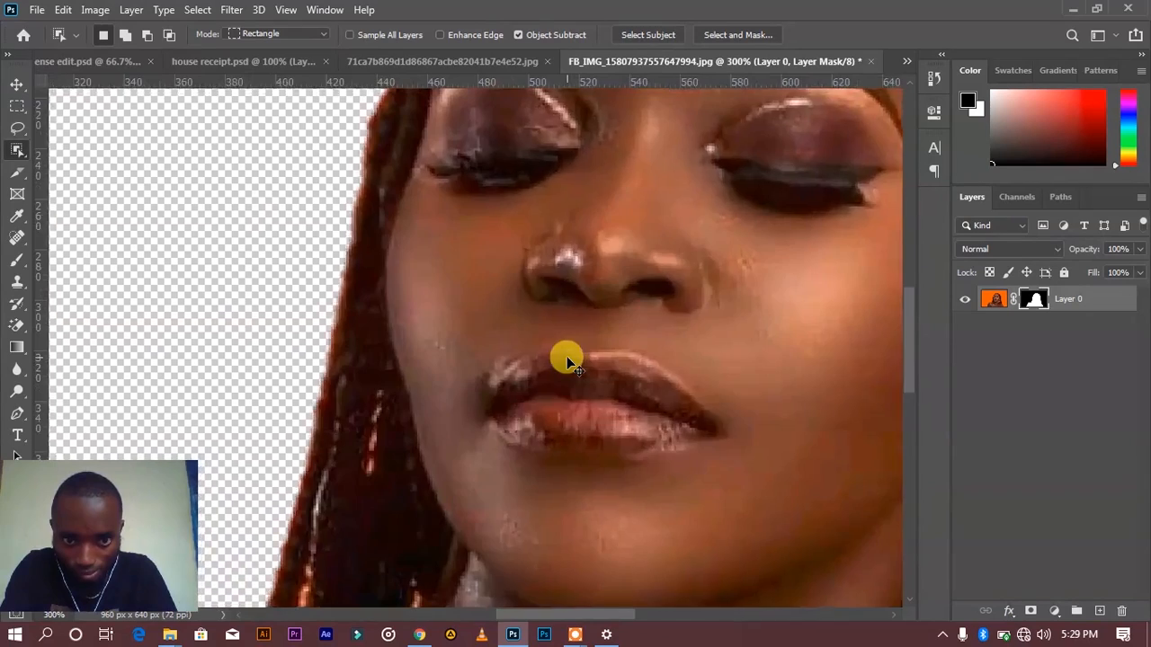
scroll(567, 356, "down", 4)
scroll(567, 356, "up", 1)
scroll(566, 363, "down", 1)
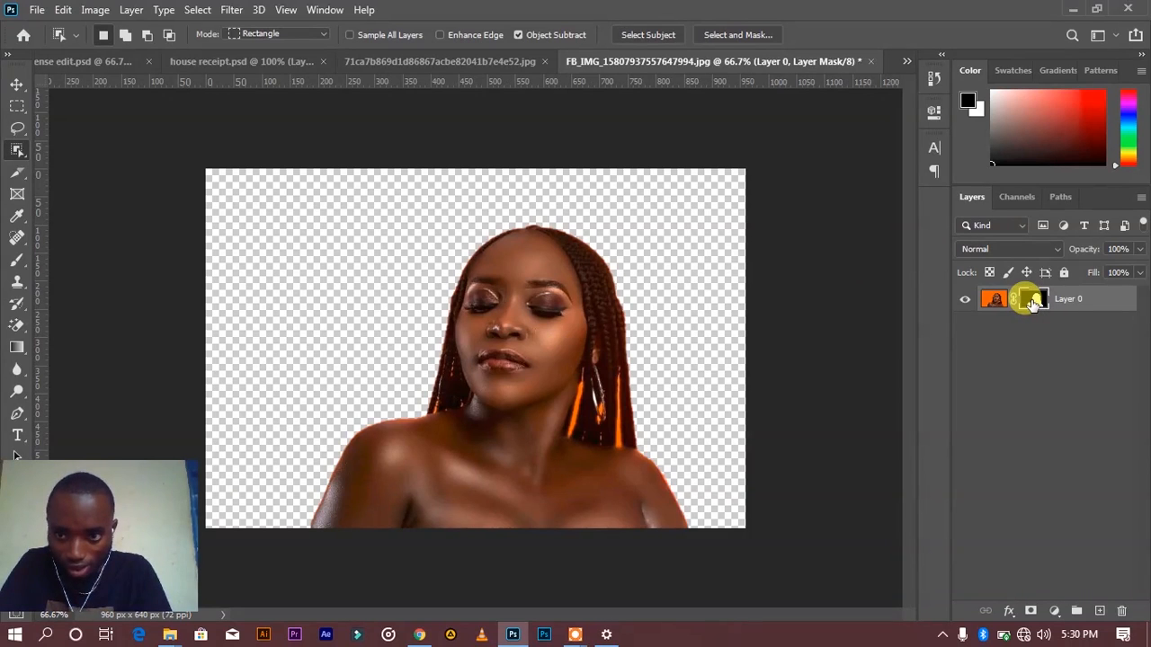
right_click(1033, 302)
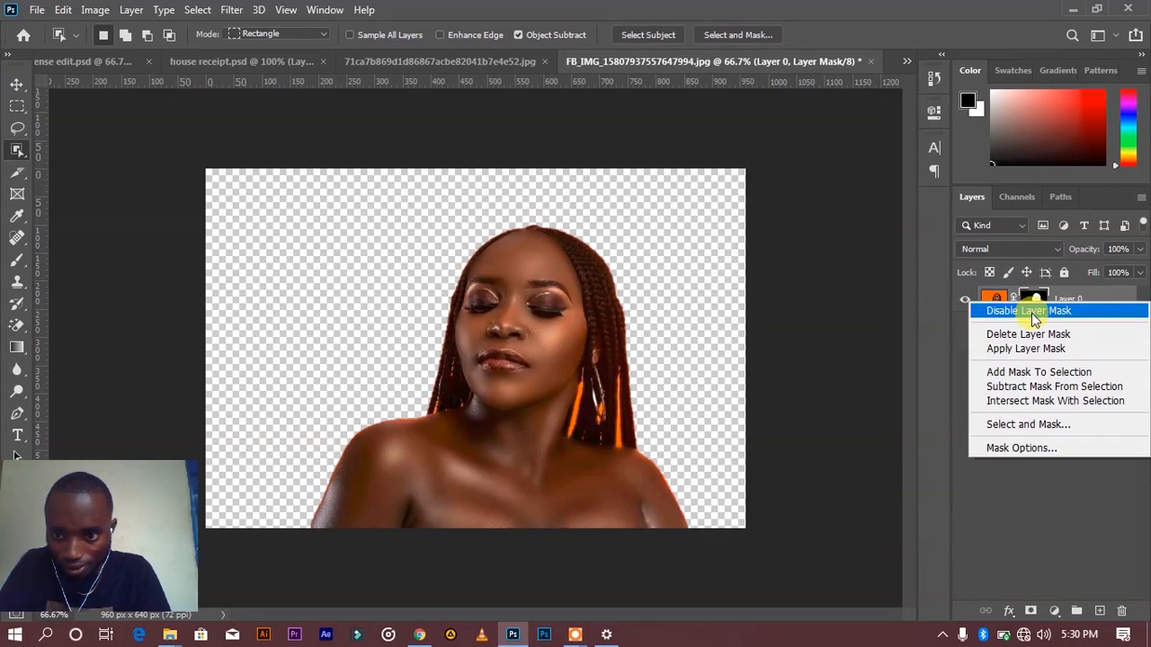
left_click(1019, 426)
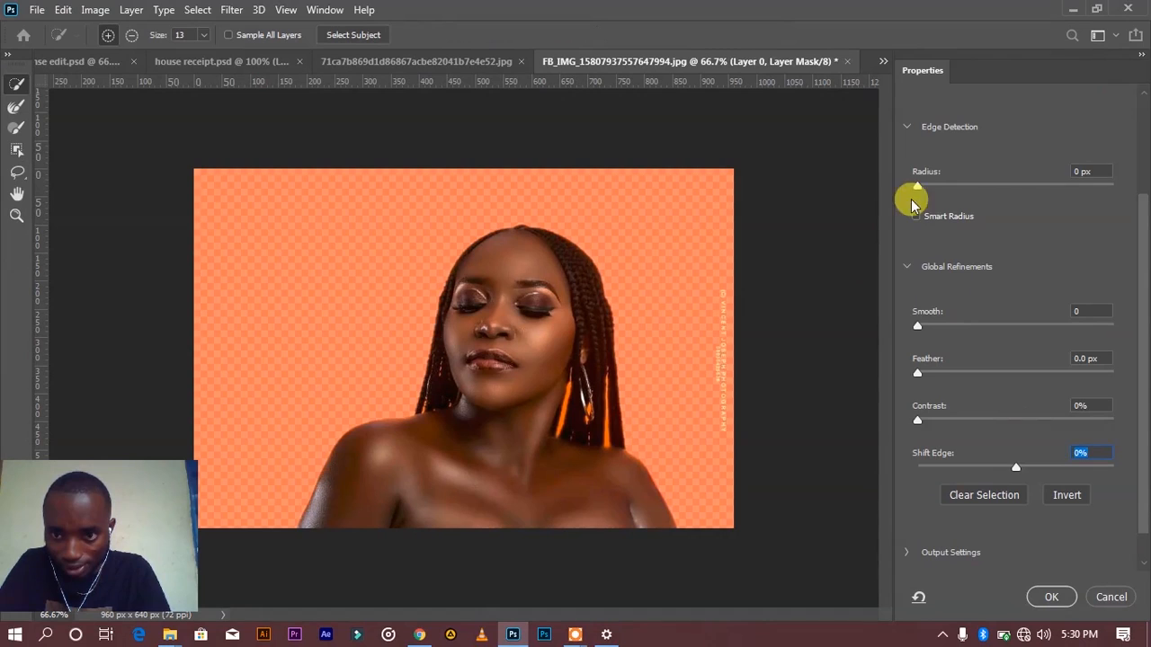
left_click_drag(919, 189, 940, 196)
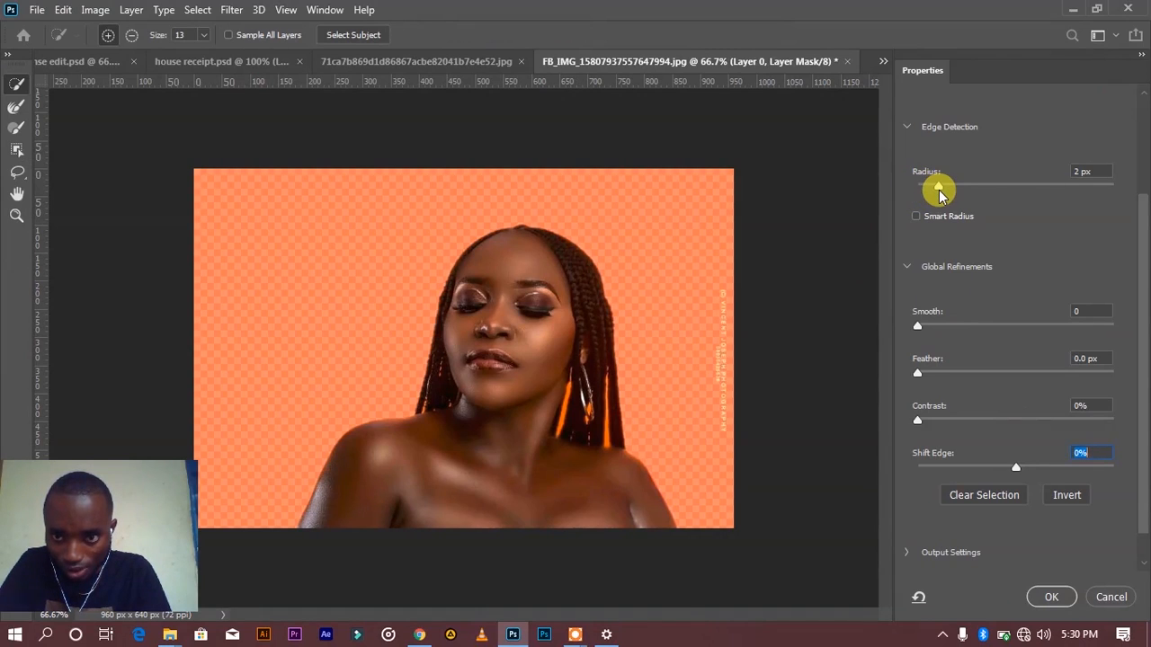
left_click_drag(918, 326, 951, 338)
left_click_drag(1011, 471, 985, 472)
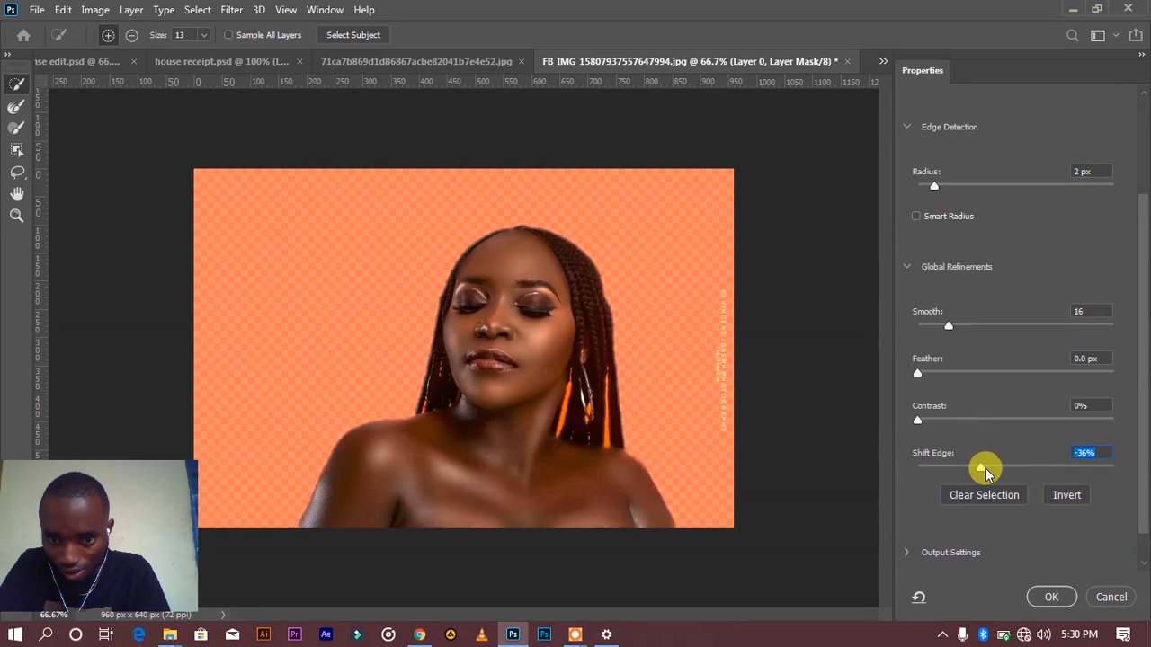
left_click(1043, 597)
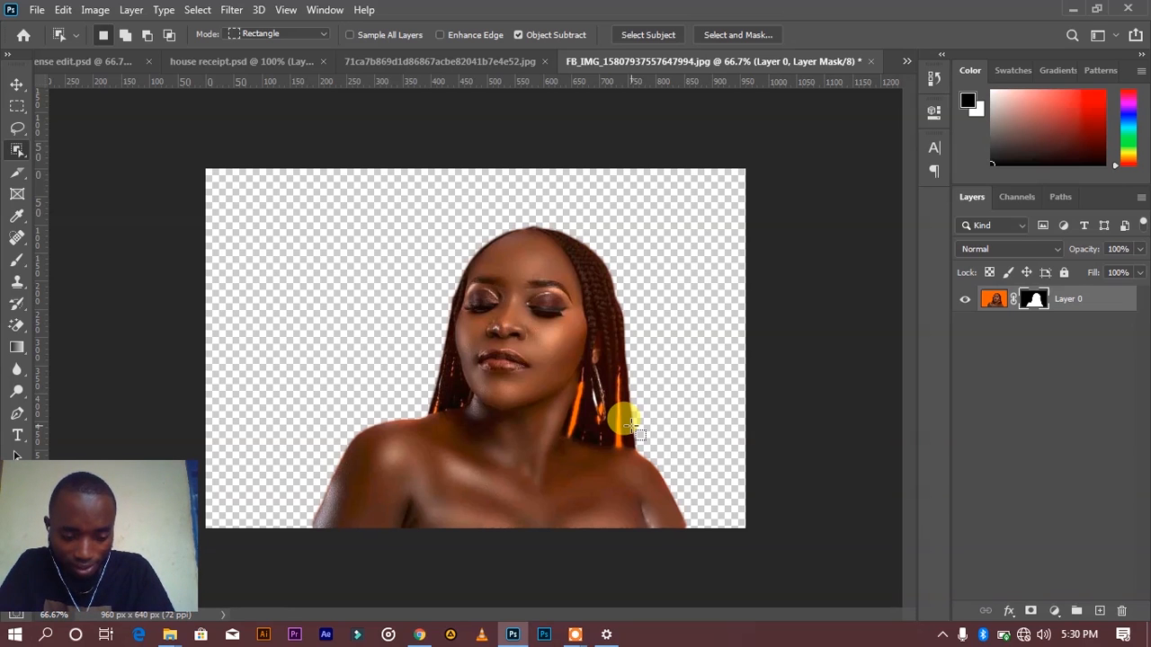
Step: Erase the two long orange gaps between the braids beside the neck from Layer 0's image with the Magic Eraser tool
key("ctrl+plus")
key("ctrl+plus")
key("ctrl+plus")
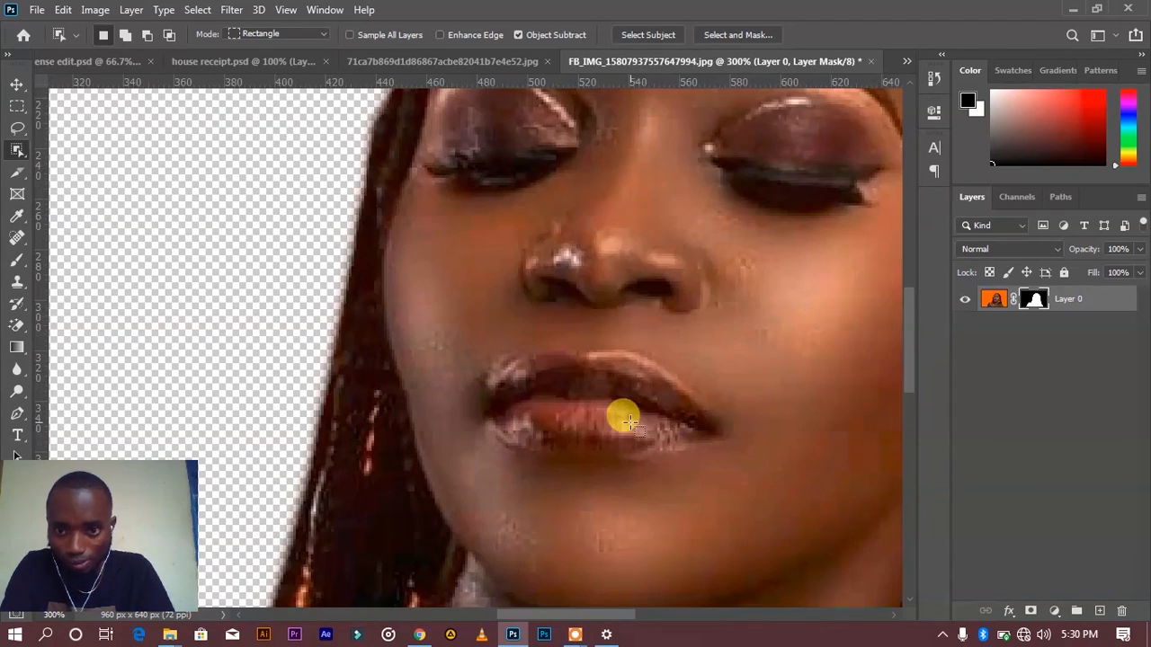
left_click_drag(629, 405, 239, 252)
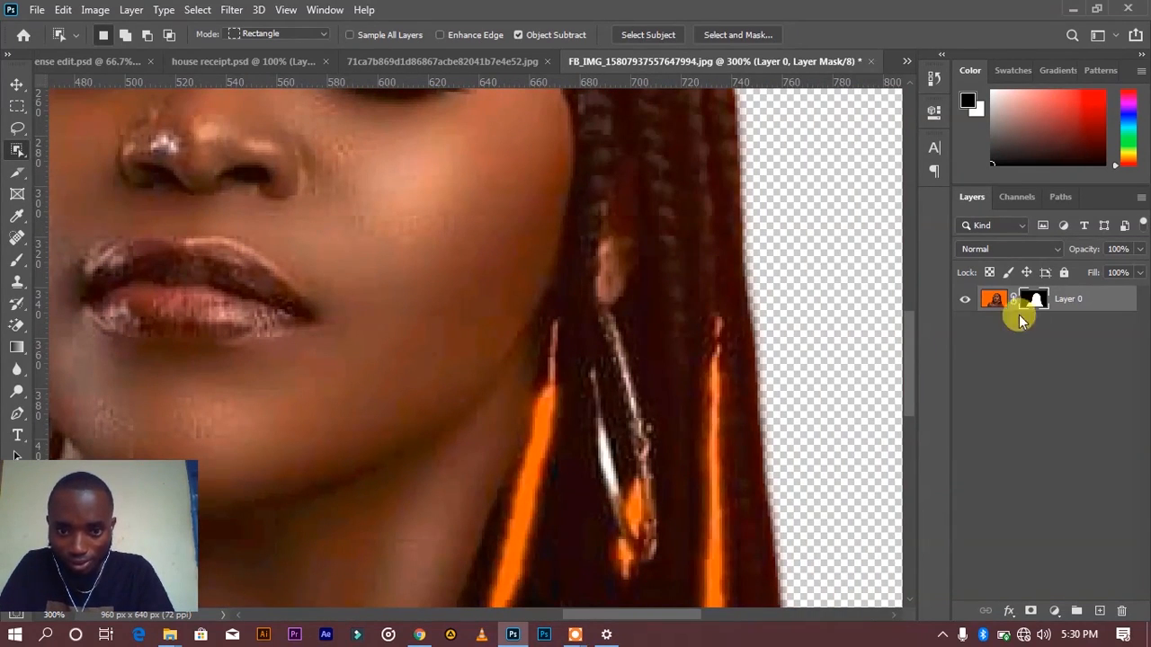
left_click(993, 302)
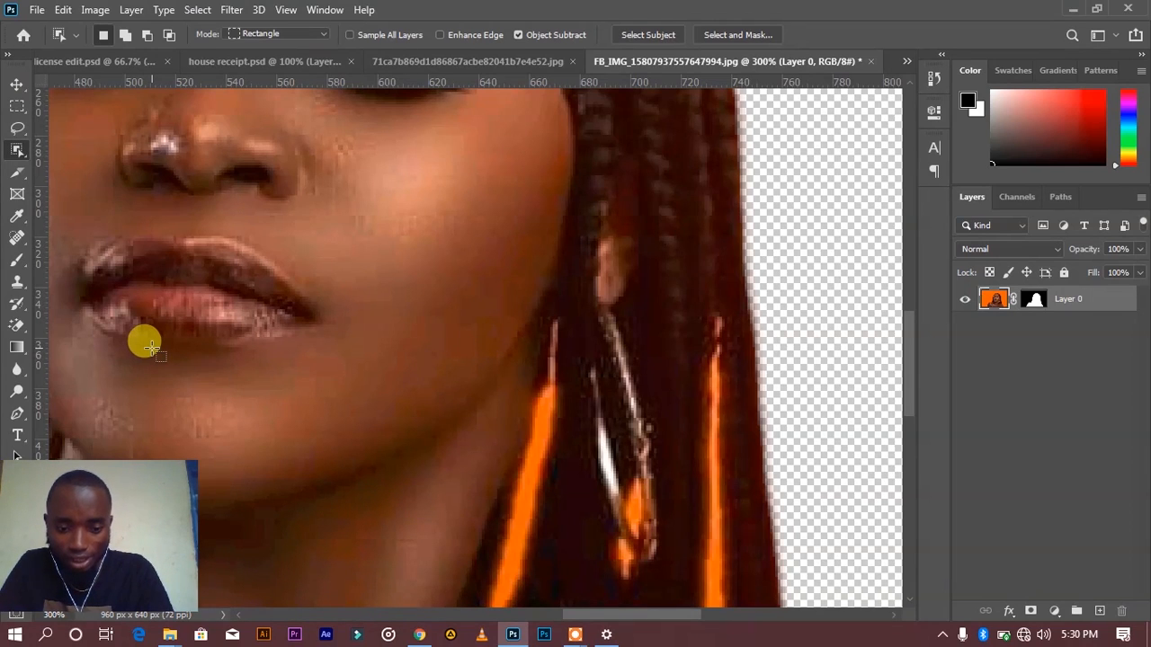
key("e")
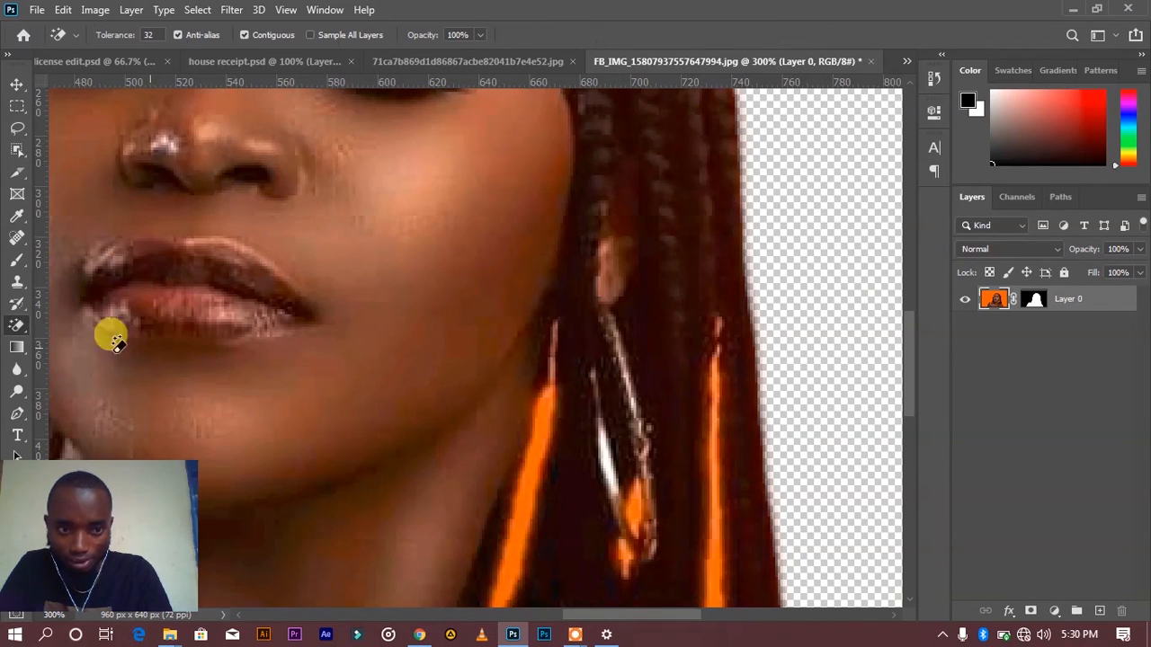
right_click(17, 326)
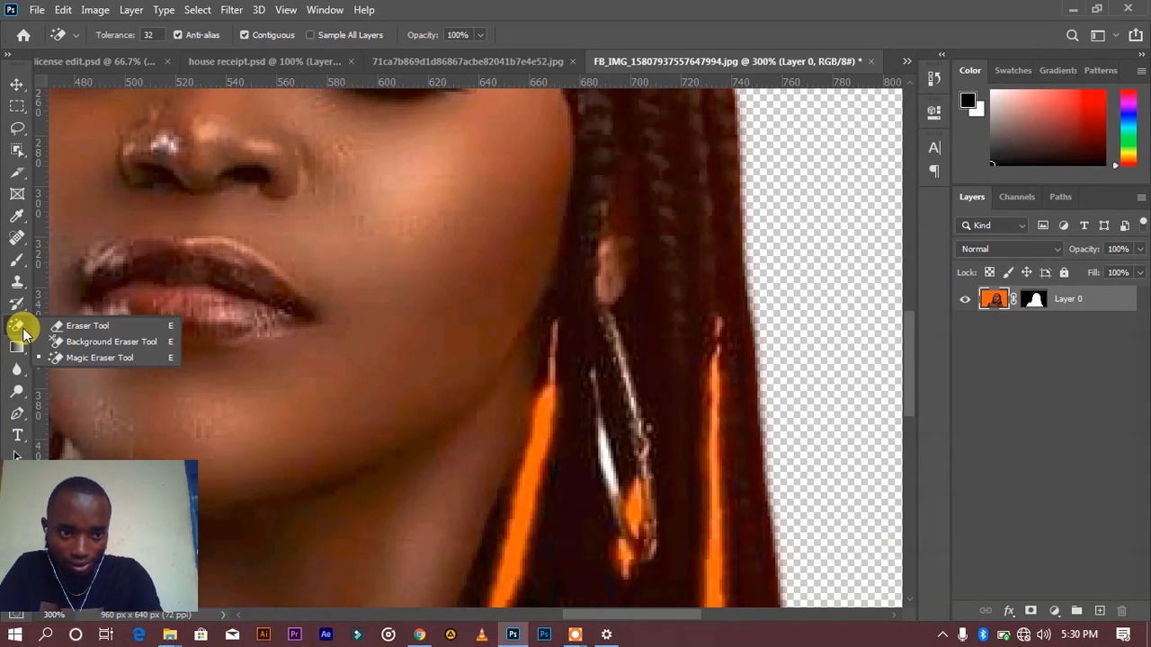
left_click(98, 358)
scroll(575, 453, "down", 5)
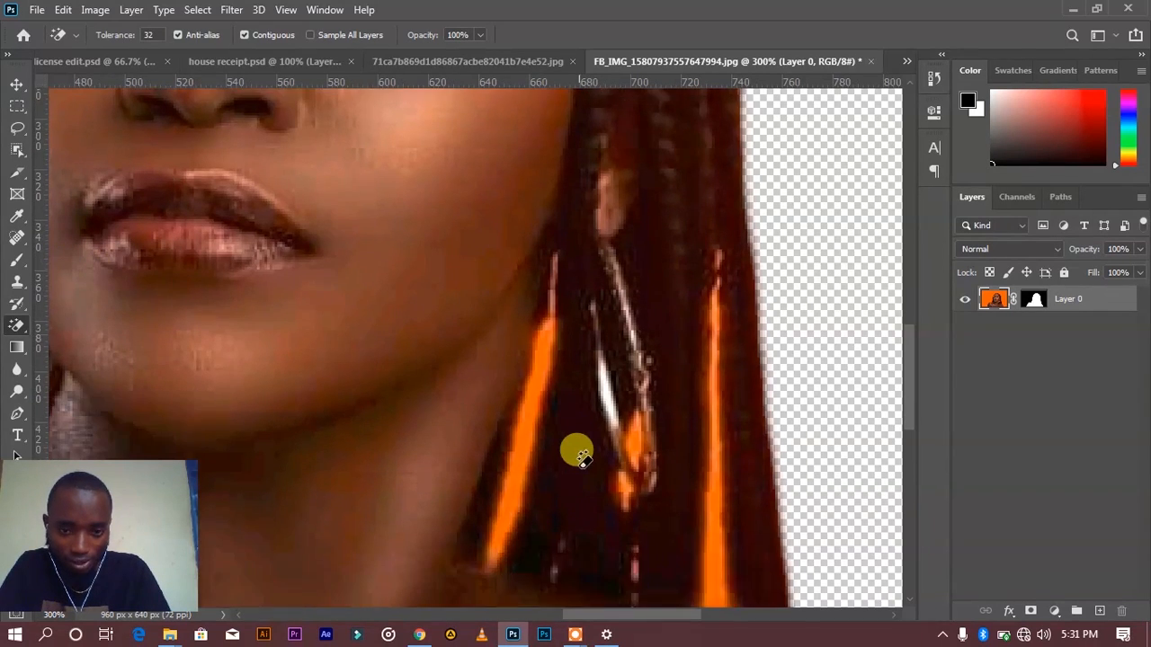
scroll(578, 453, "down", 1)
left_click(525, 300)
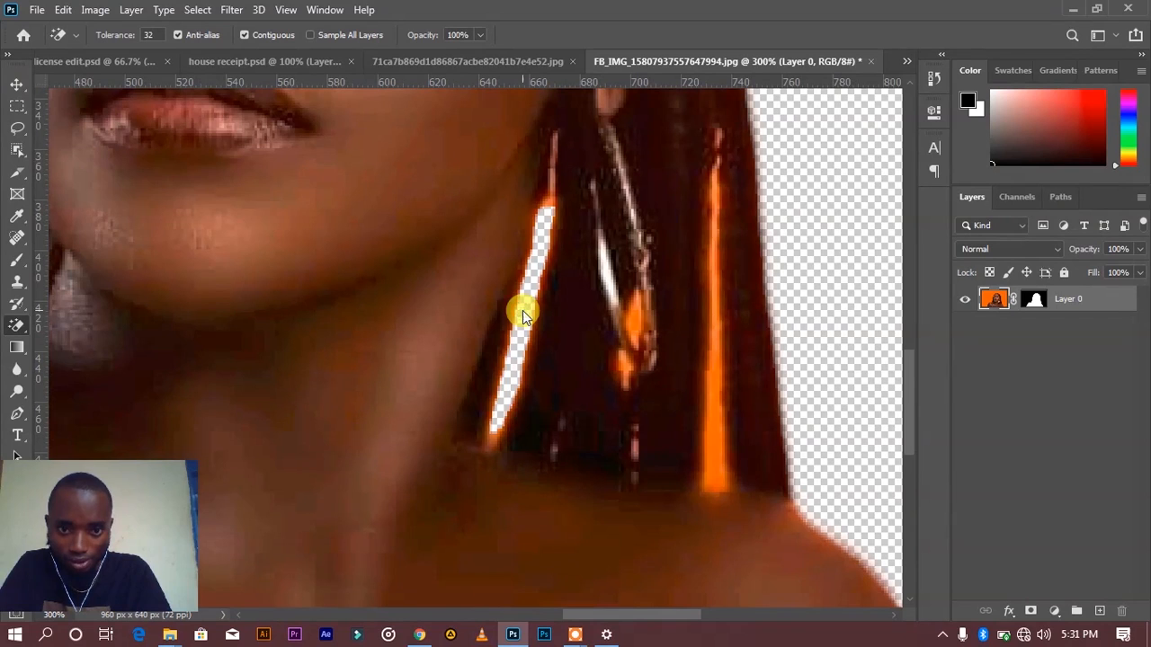
left_click(717, 367)
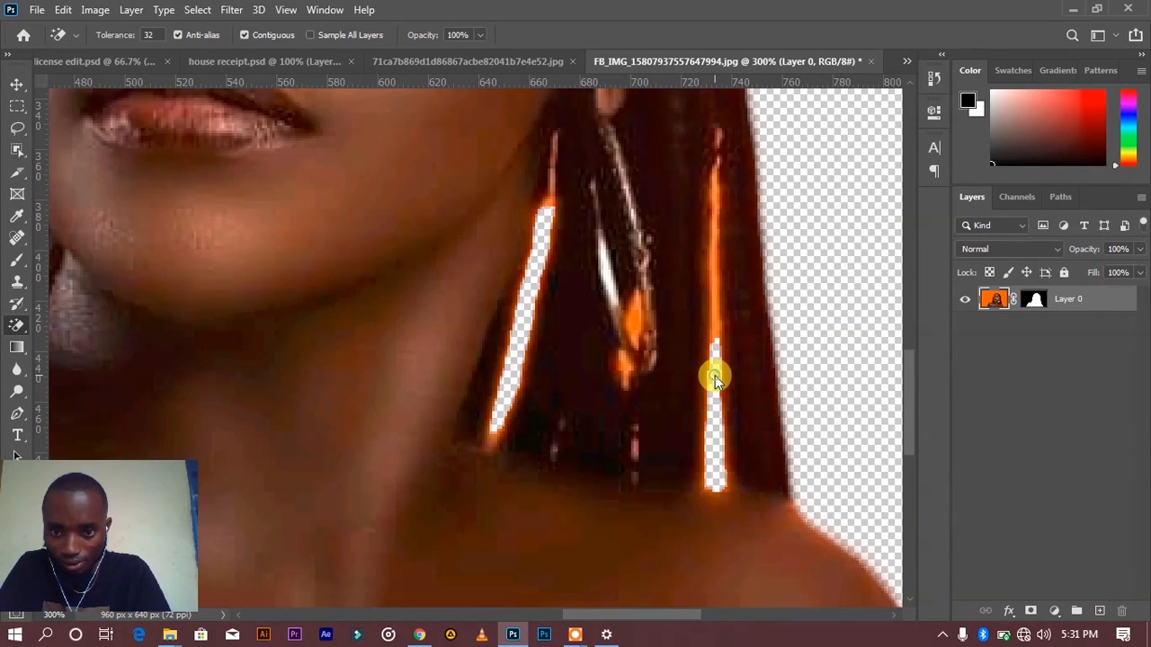
left_click(718, 299)
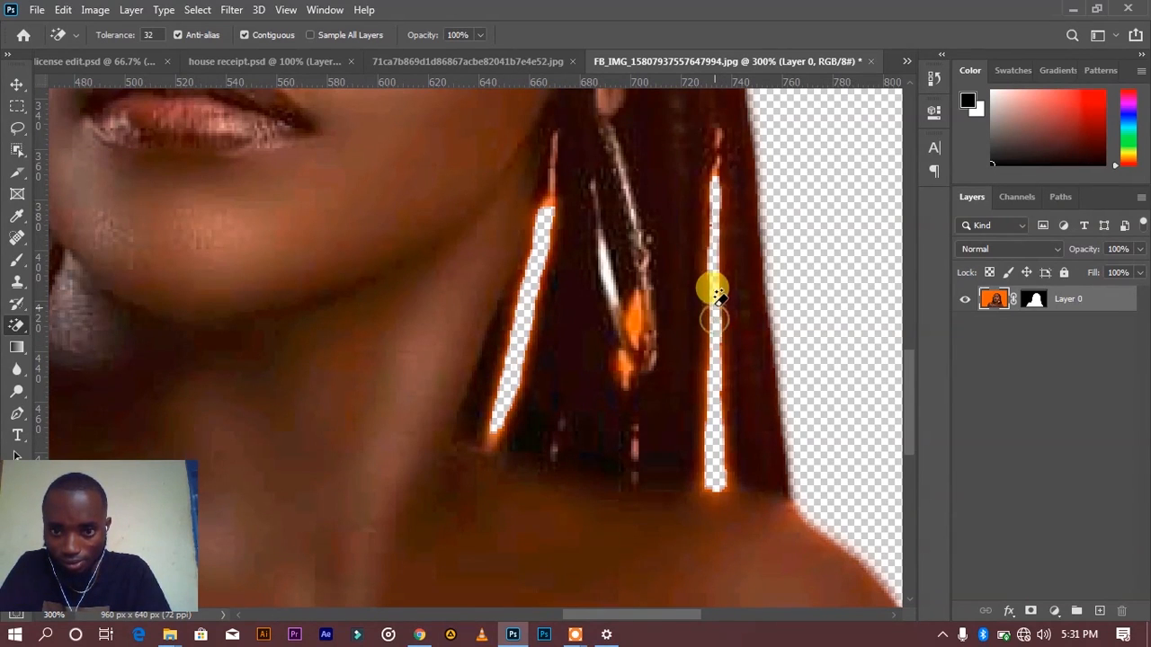
Step: Erase the remaining orange patches inside and below the hoop earring with the Magic Eraser
left_click(635, 313)
left_click(630, 306)
left_click(625, 361)
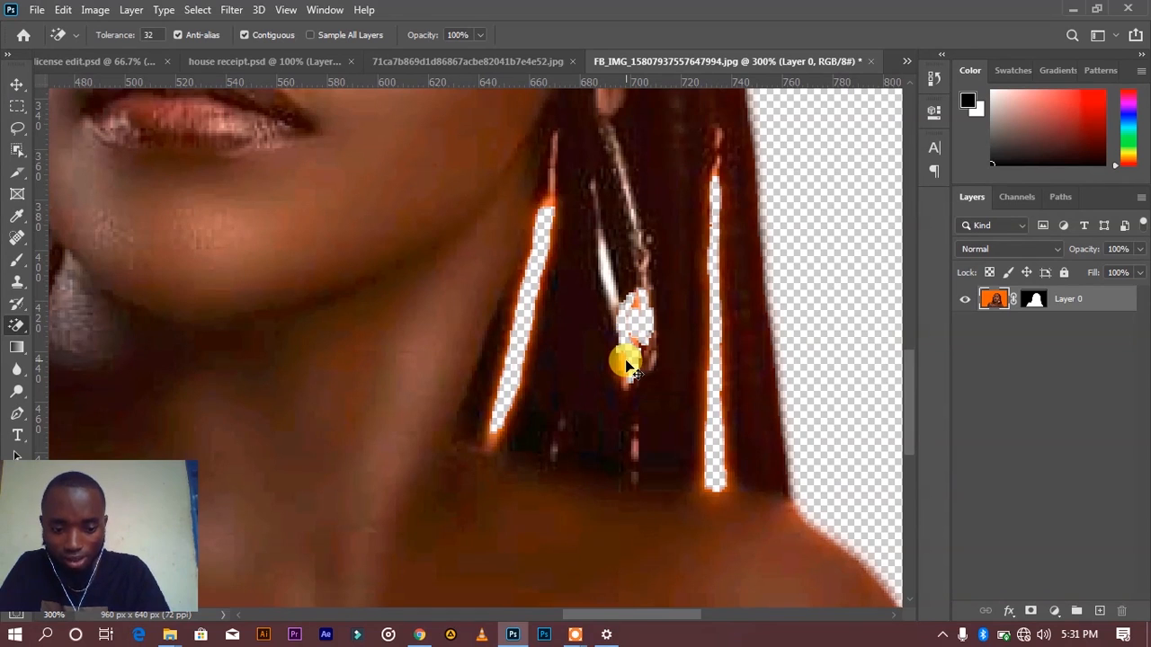
key("ctrl+minus")
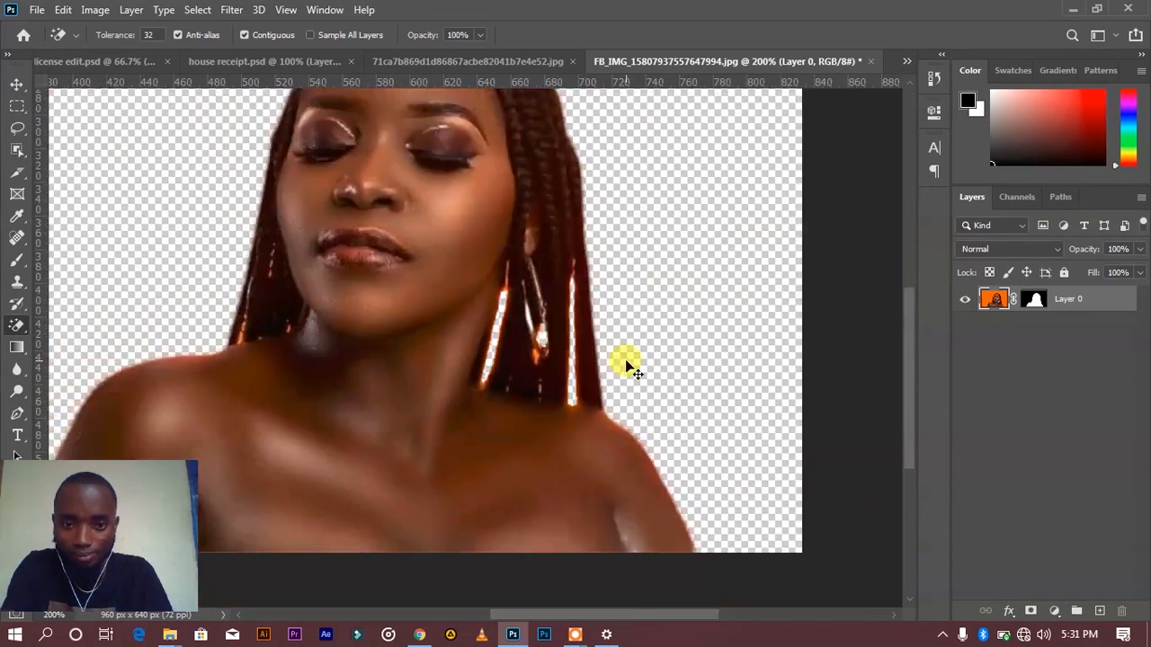
key("ctrl+minus")
key("ctrl+minus")
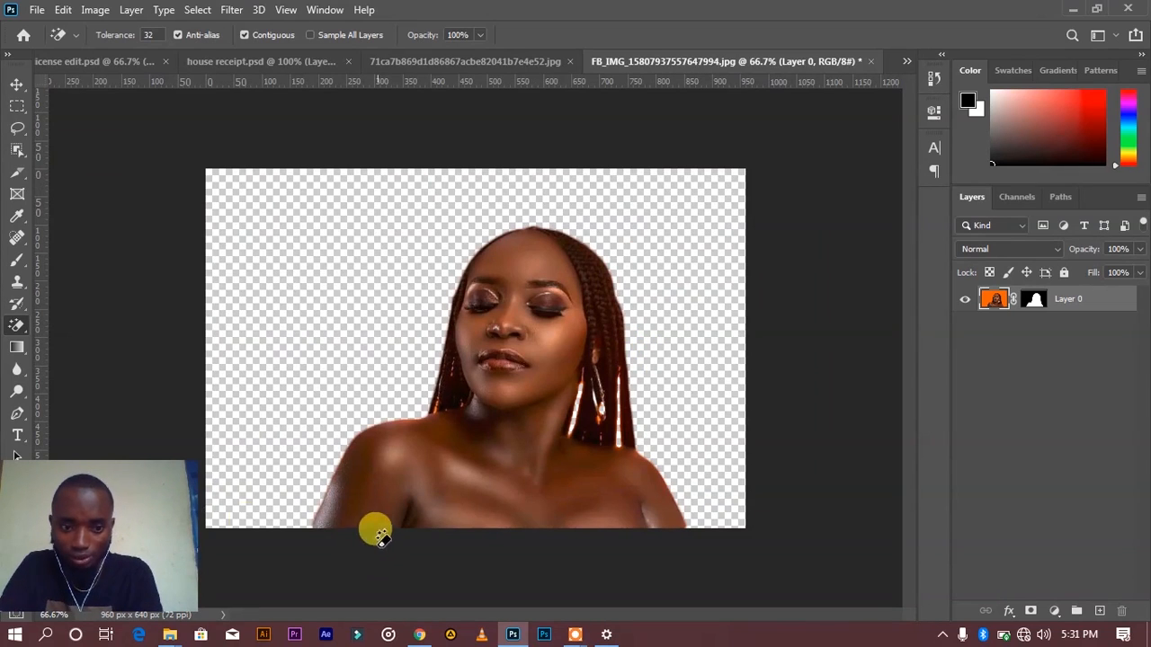
Step: Switch to File Explorer and open the concert bk folder inside nk grafix's background folder
mouse_move(178, 638)
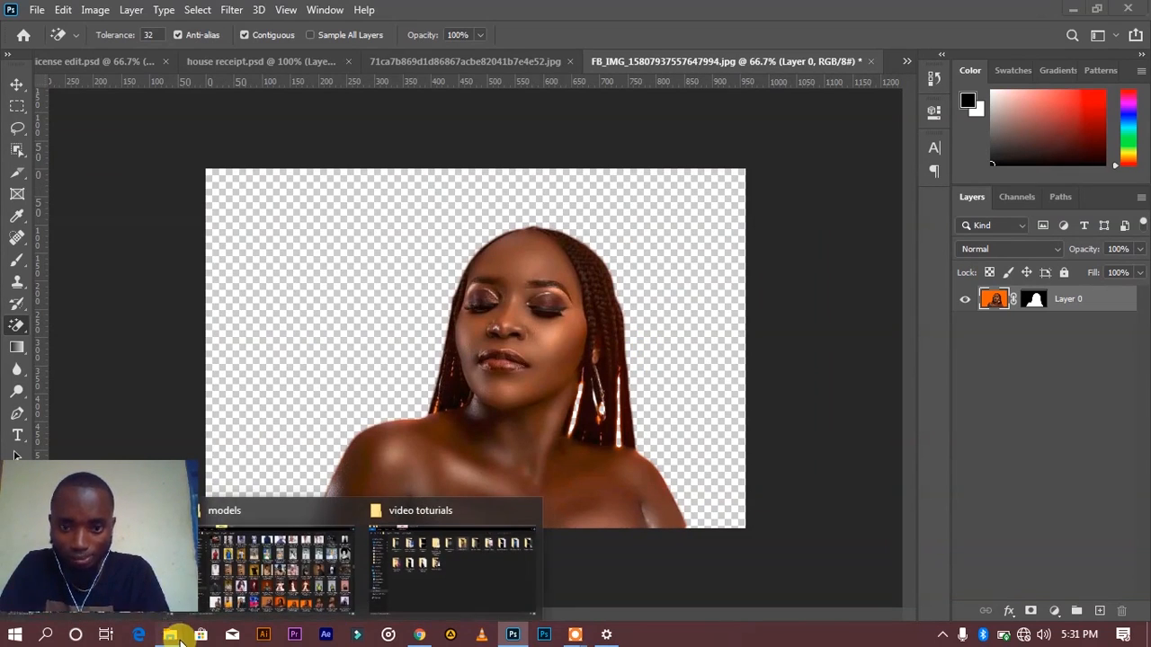
left_click(303, 577)
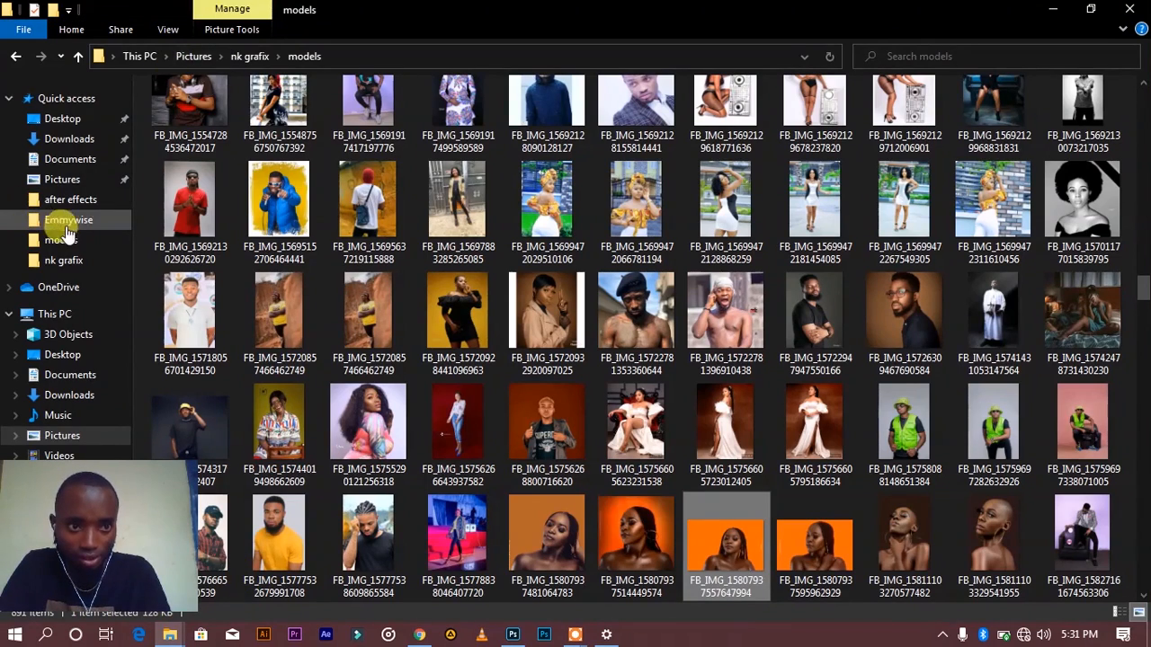
left_click(250, 56)
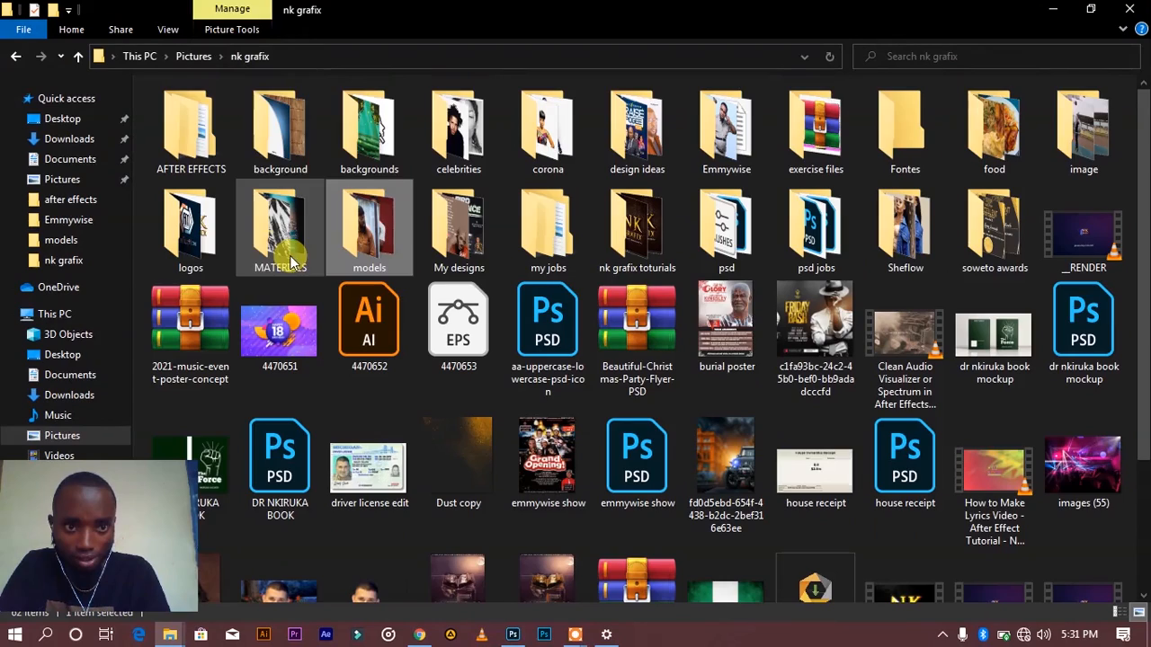
double_click(278, 121)
scroll(540, 224, "down", 5)
scroll(404, 180, "up", 5)
left_click(374, 140)
double_click(373, 139)
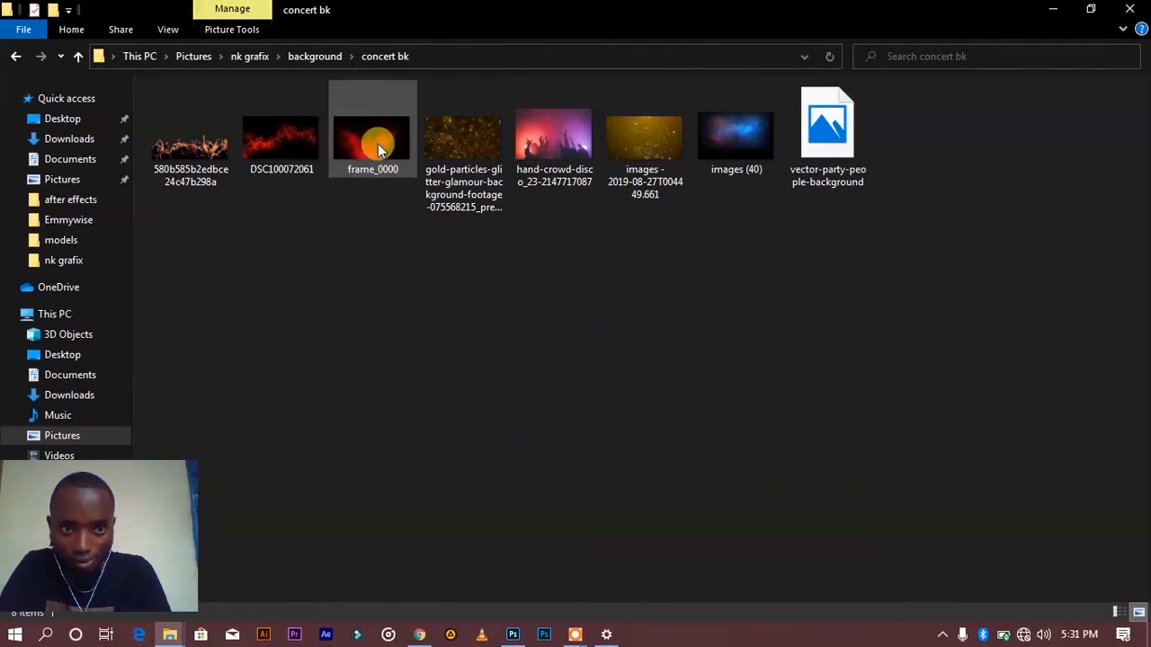
Step: Place the frame_0000 image into the portrait document in Photoshop and scale it up to cover the whole canvas
left_click_drag(392, 142, 497, 481)
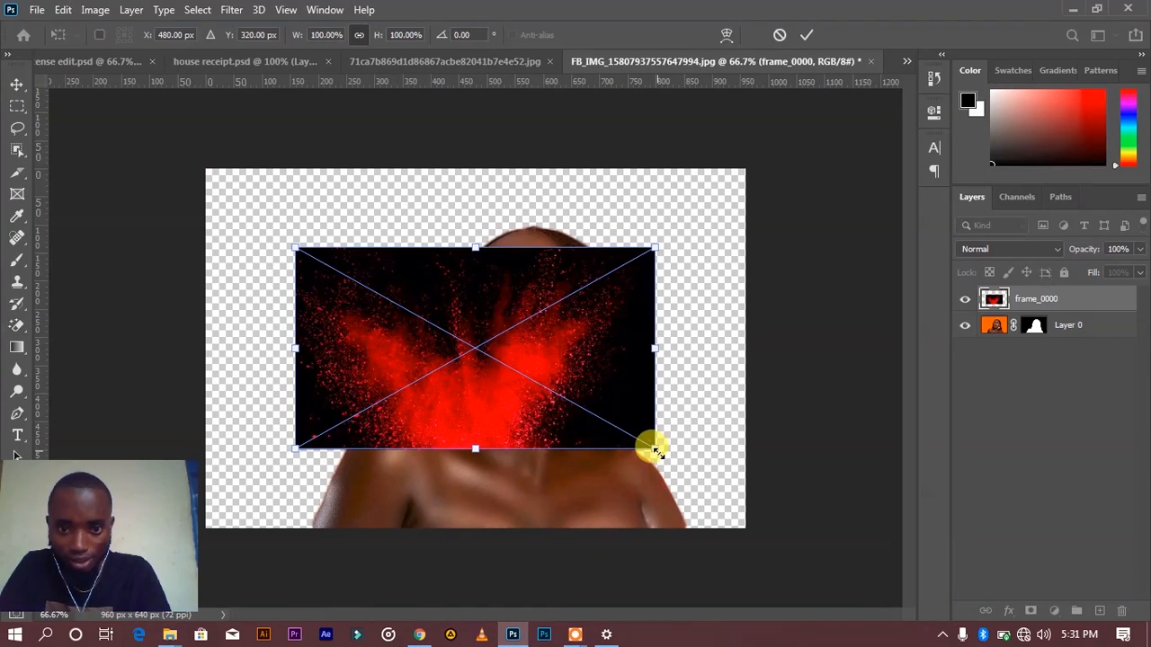
left_click_drag(655, 449, 815, 534)
key("Return")
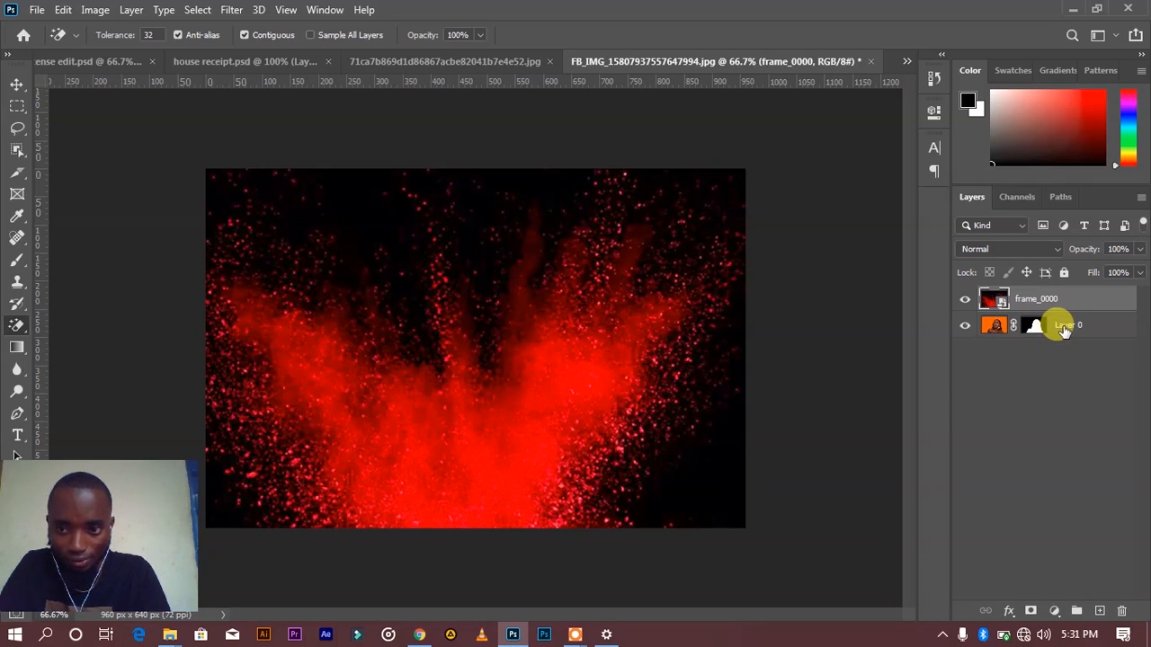
Step: Move Layer 0 above frame_0000 so the woman stands in front of the red powder background
left_click_drag(1064, 329, 1065, 295)
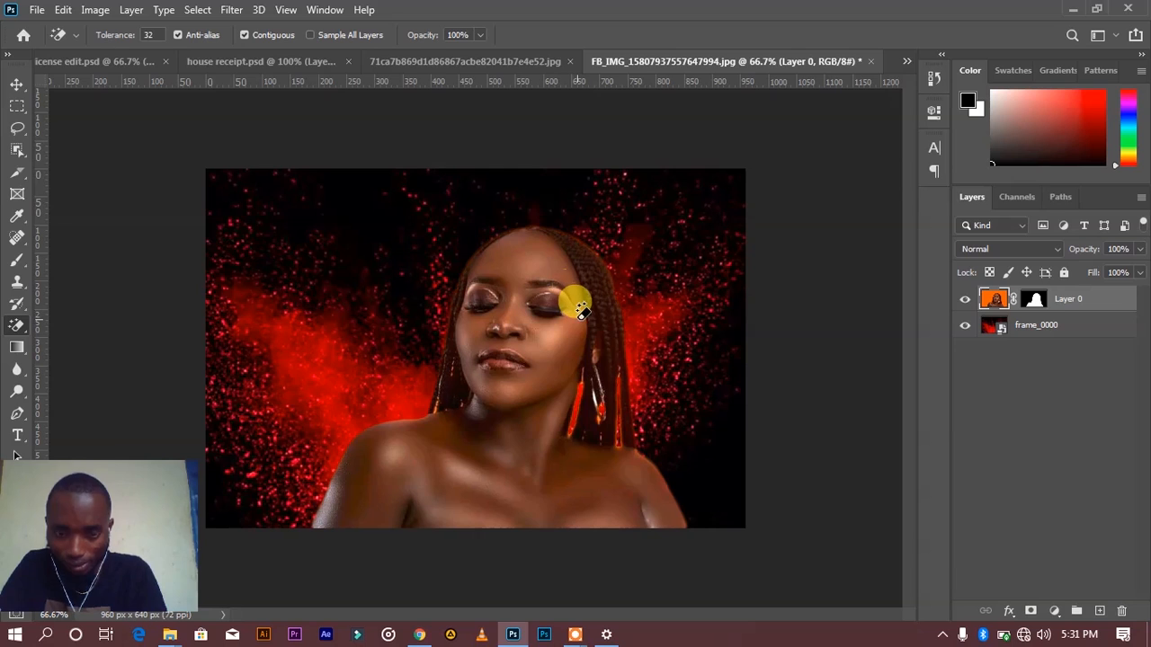
left_click_drag(1070, 298, 1082, 352)
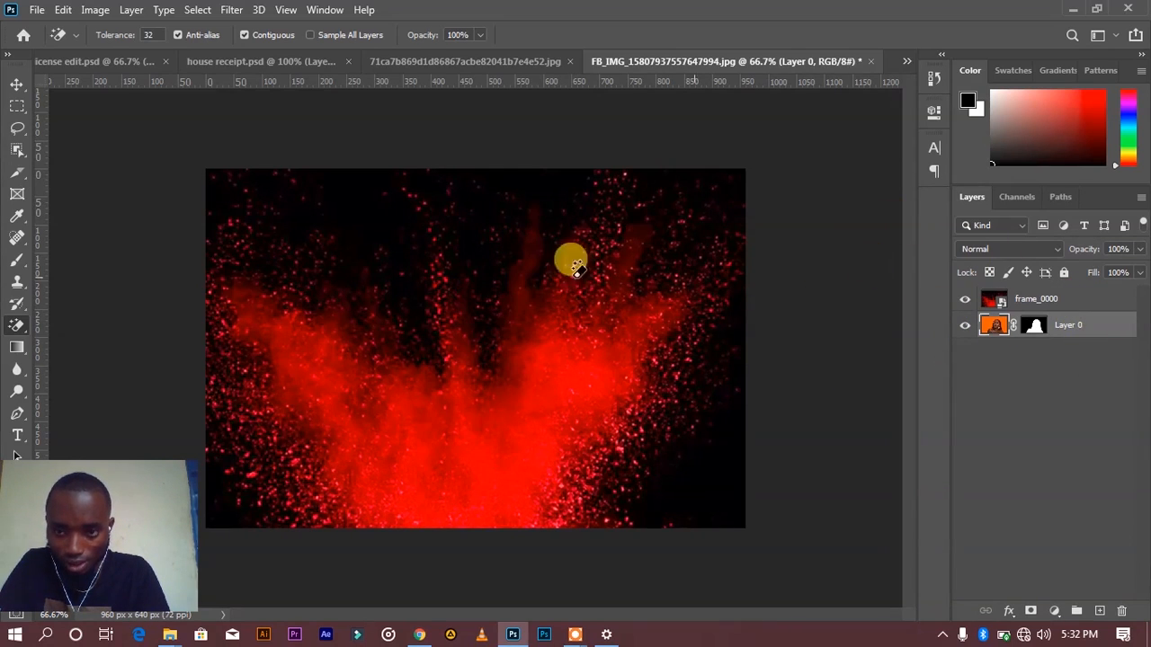
mouse_move(1074, 322)
left_mouse_down()
mouse_move(1079, 292)
mouse_move(1083, 302)
left_mouse_up()
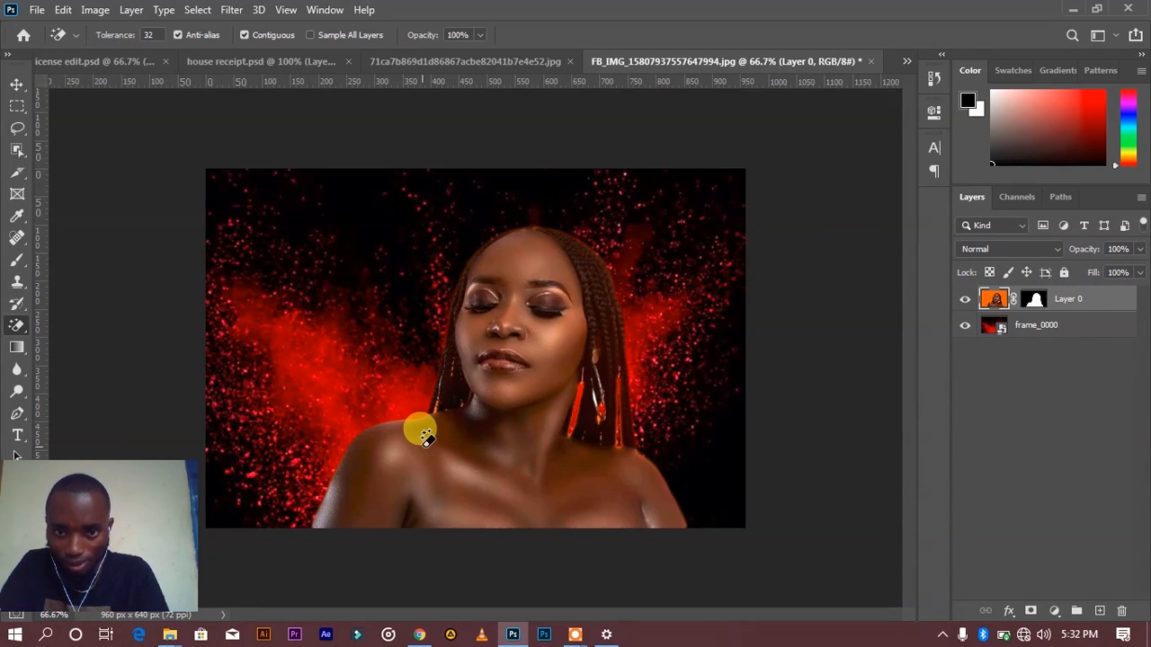